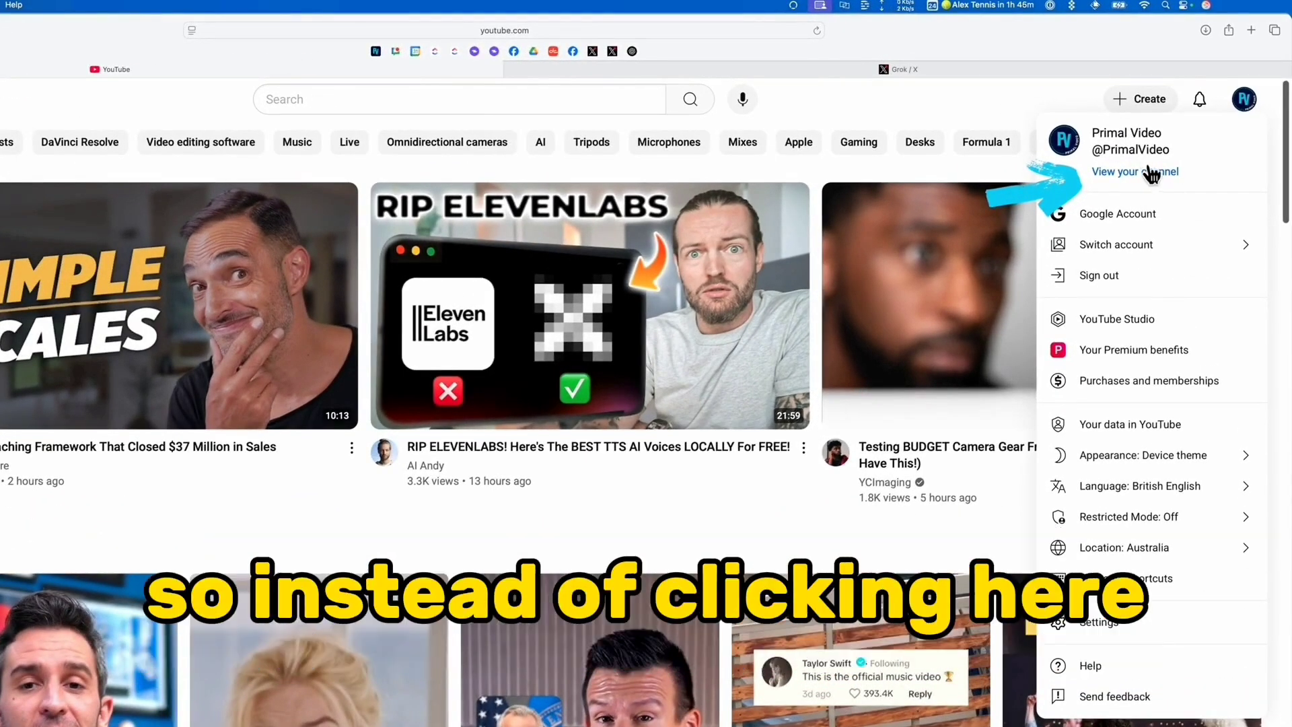
Start creating an additional YouTube channel from the account's channel management settings
click(1097, 625)
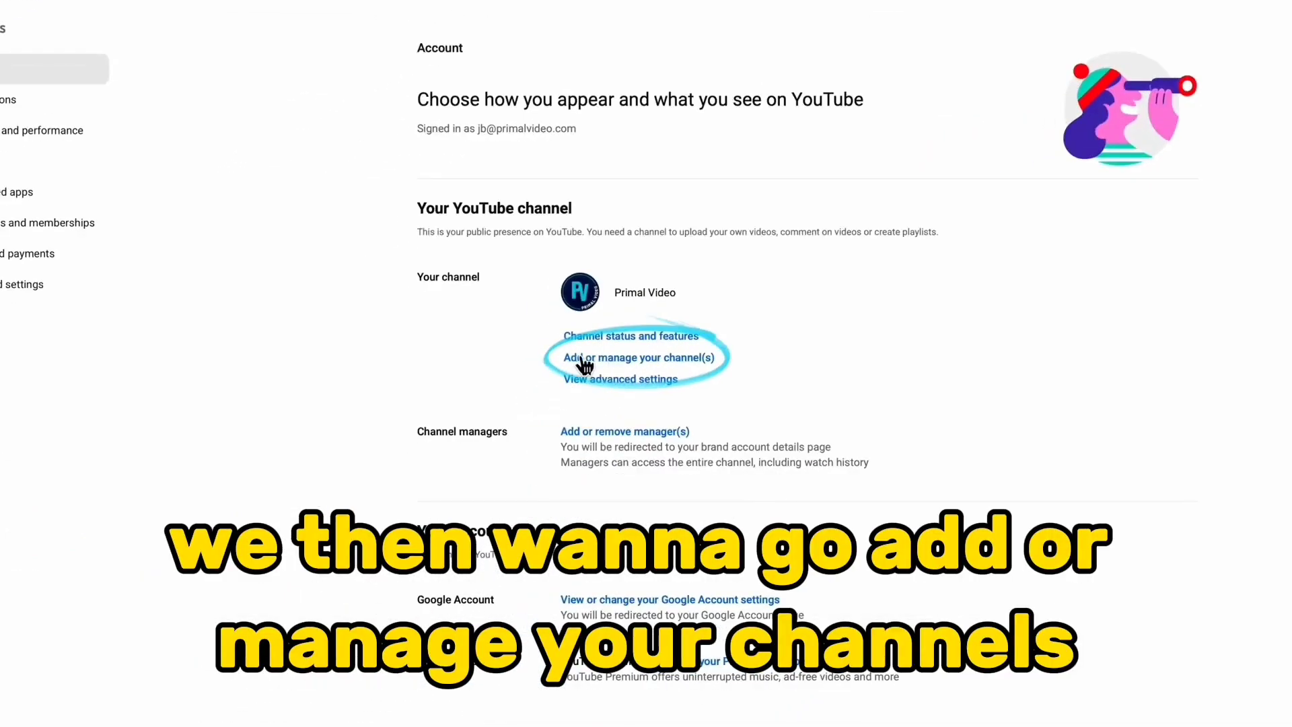
click(651, 365)
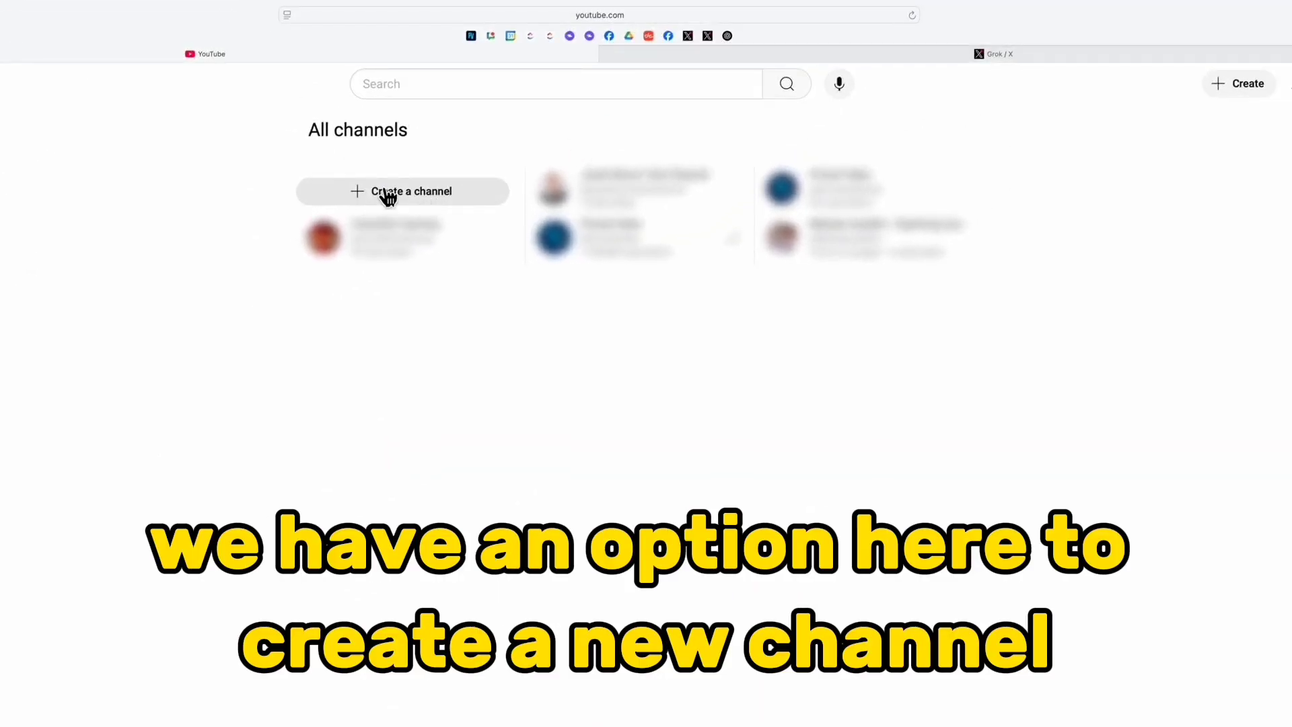
click(388, 194)
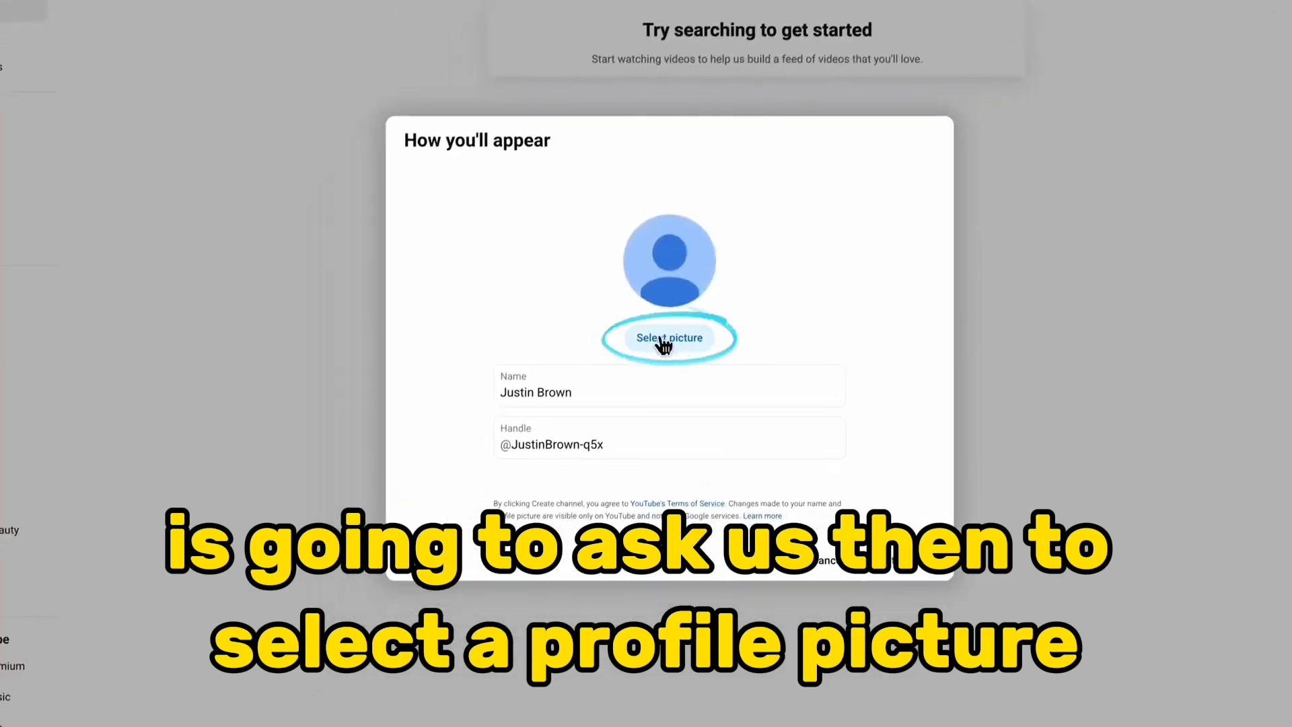
Upload the YT Channel Profile image (V4-01.jpg) from the Downloads folder as the new channel's profile picture, keeping the default crop
click(676, 345)
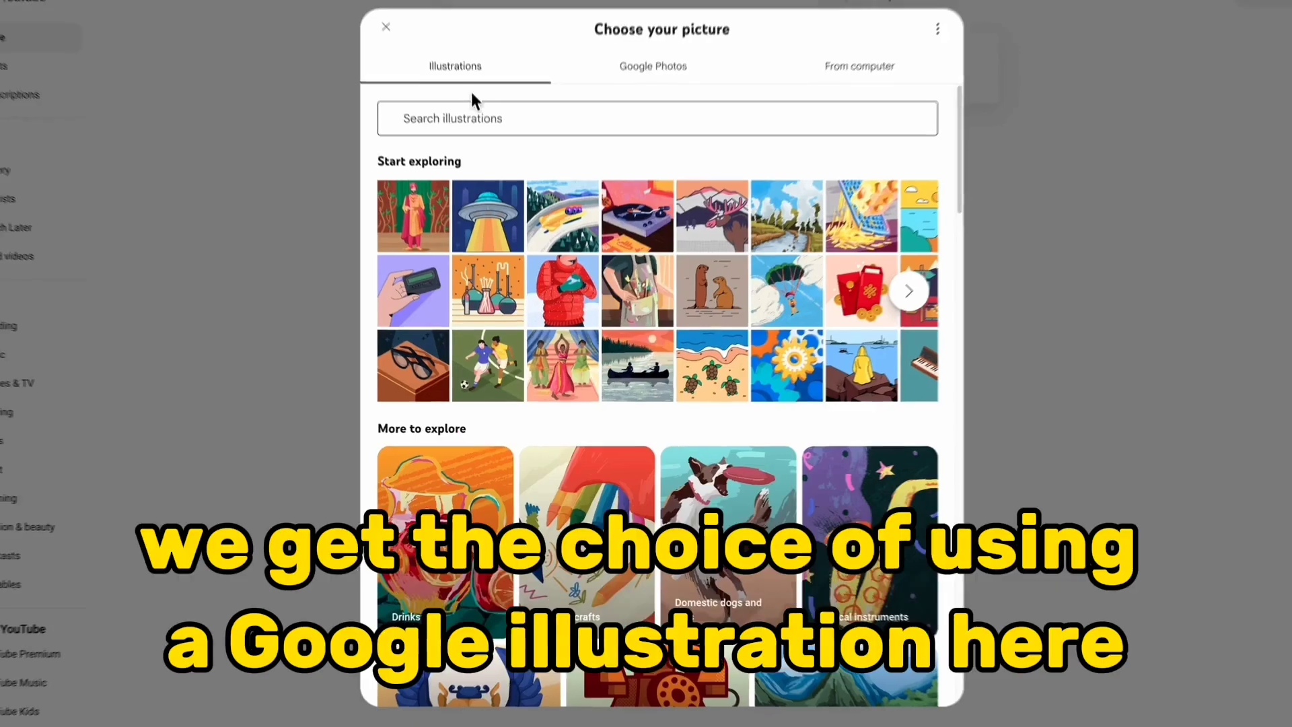
scroll(596, 400, down, 6)
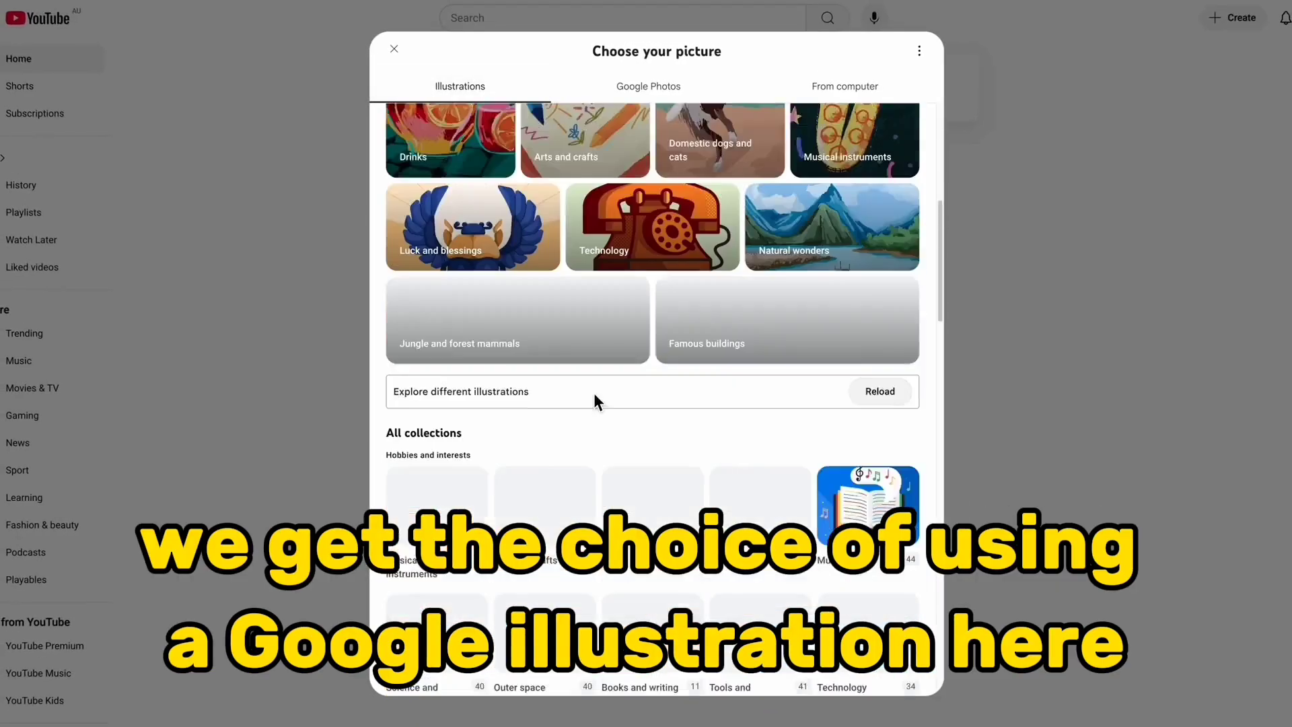
scroll(598, 404, up, 10)
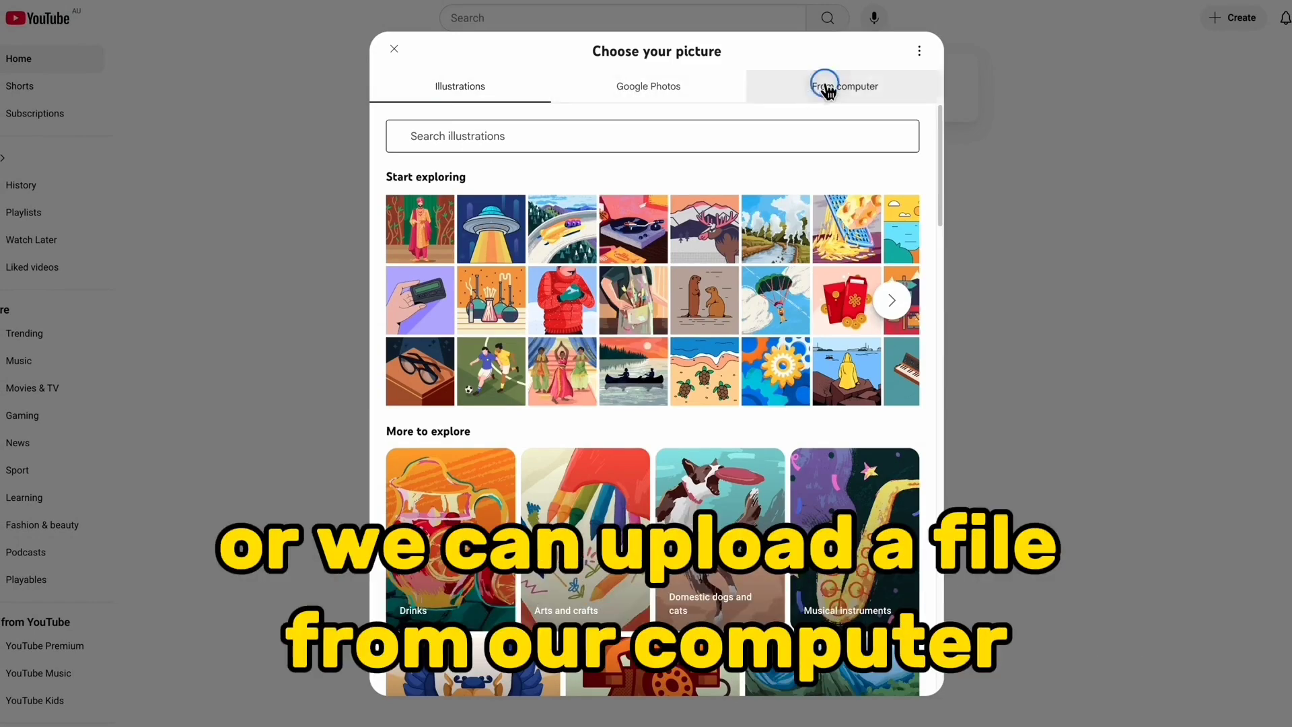
click(827, 91)
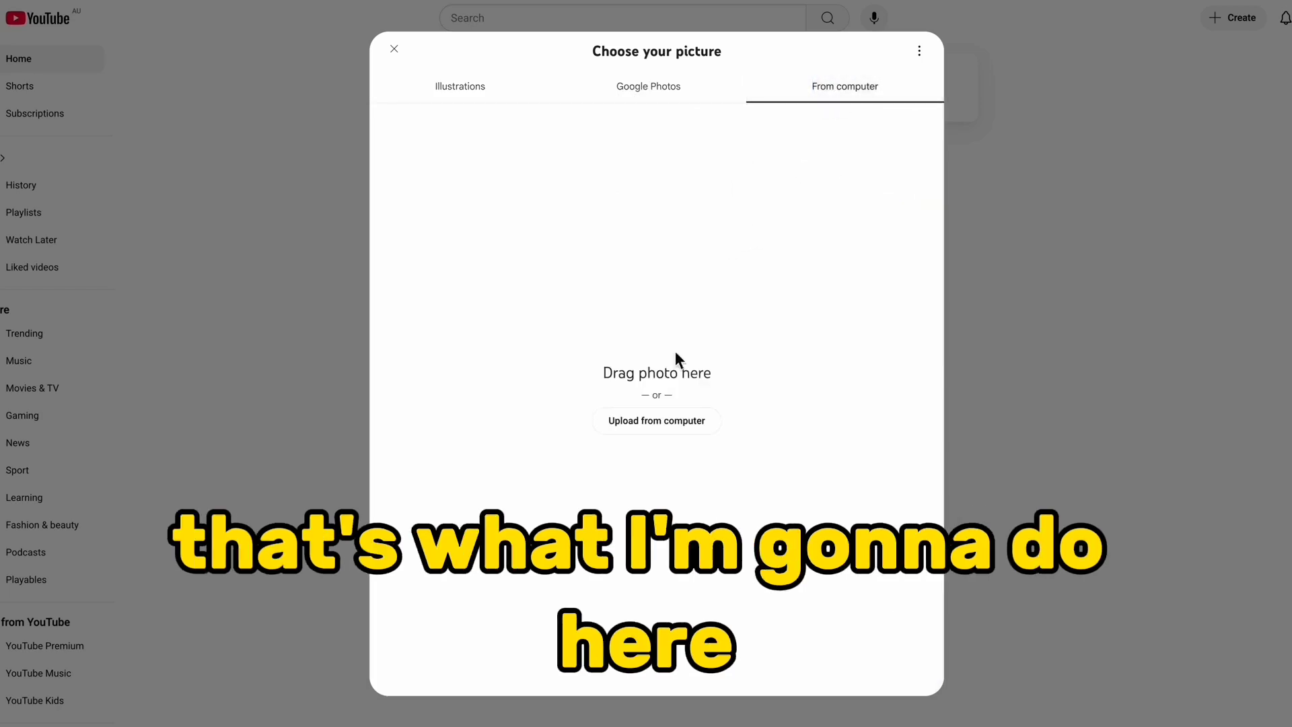
click(652, 428)
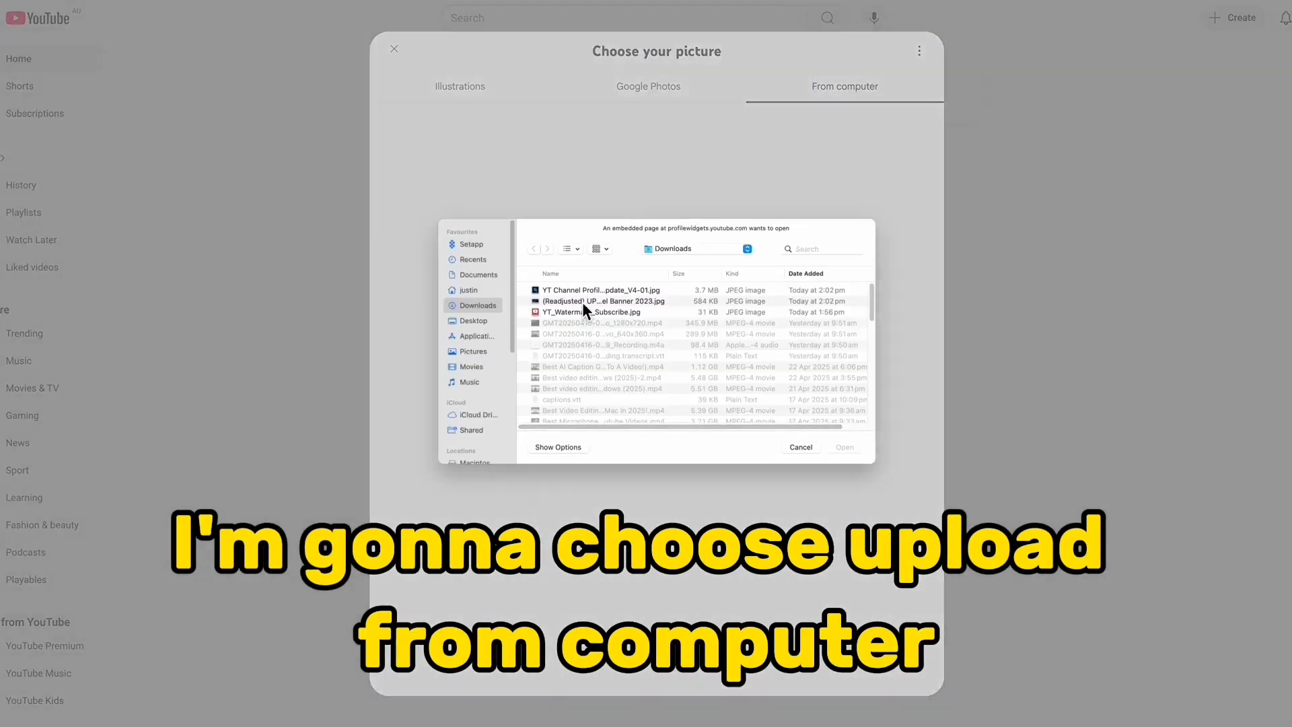
click(584, 288)
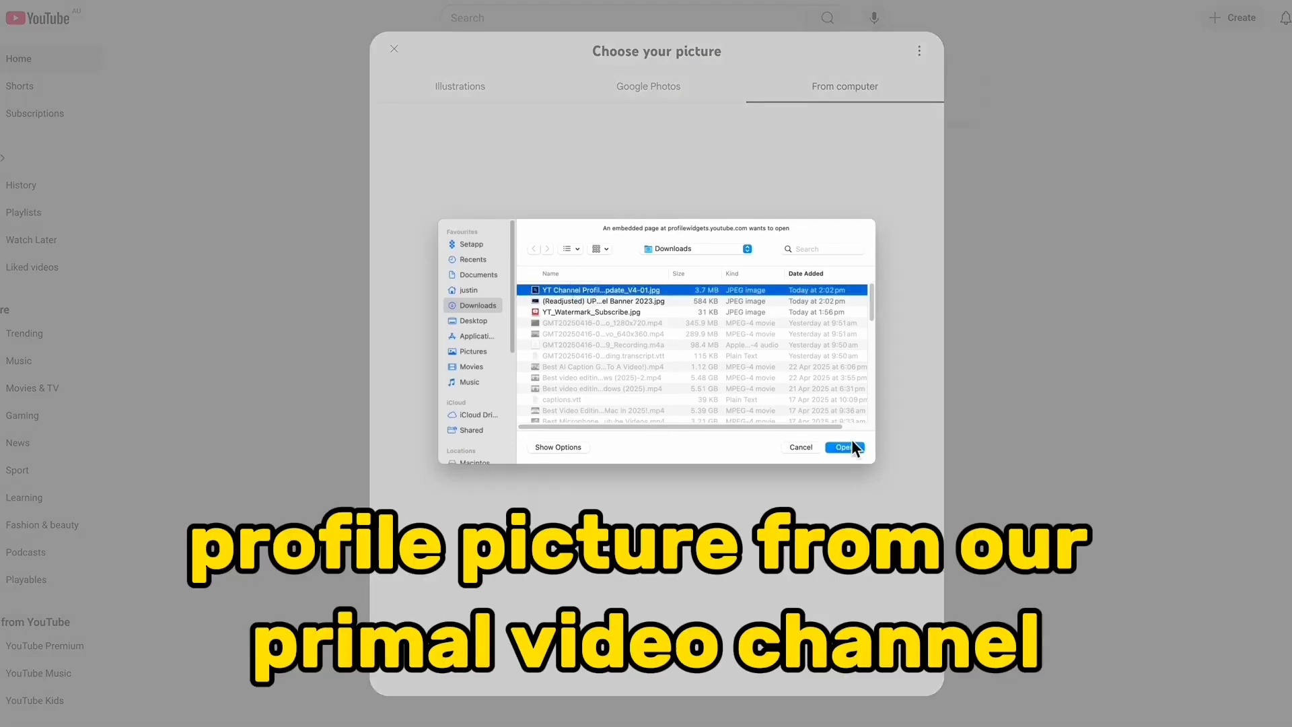
click(847, 450)
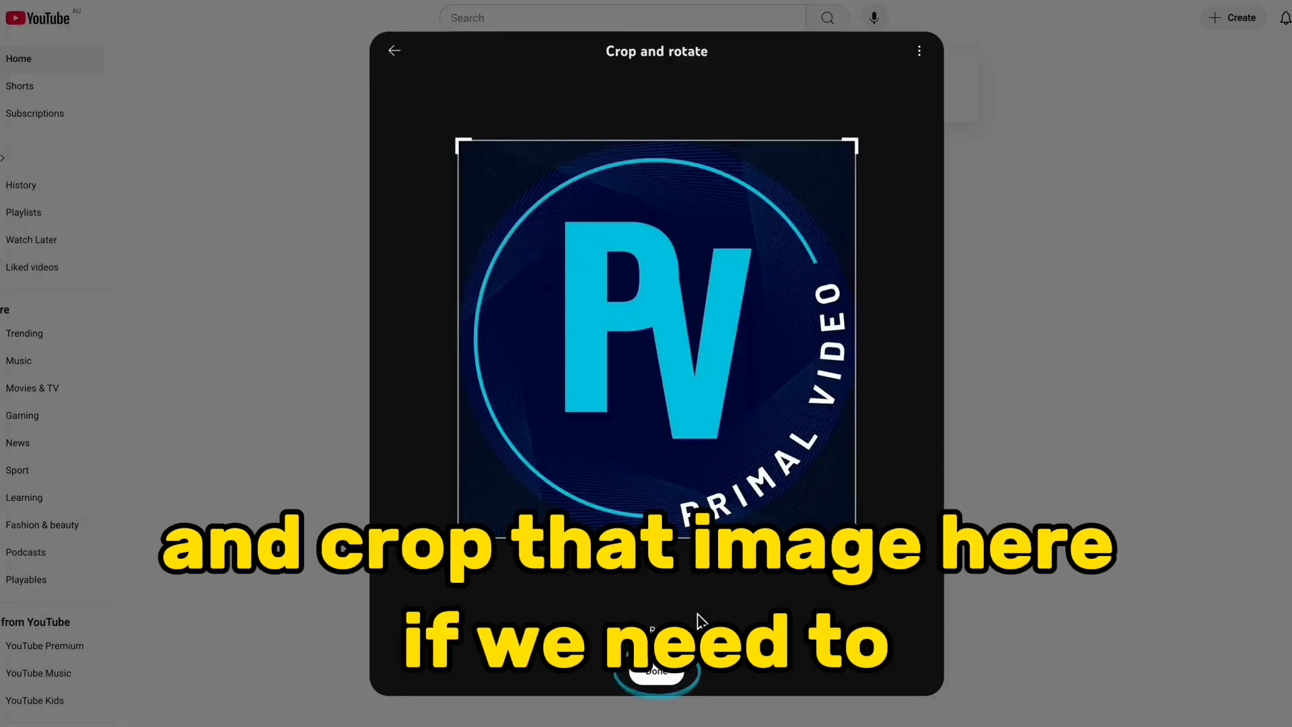
click(654, 675)
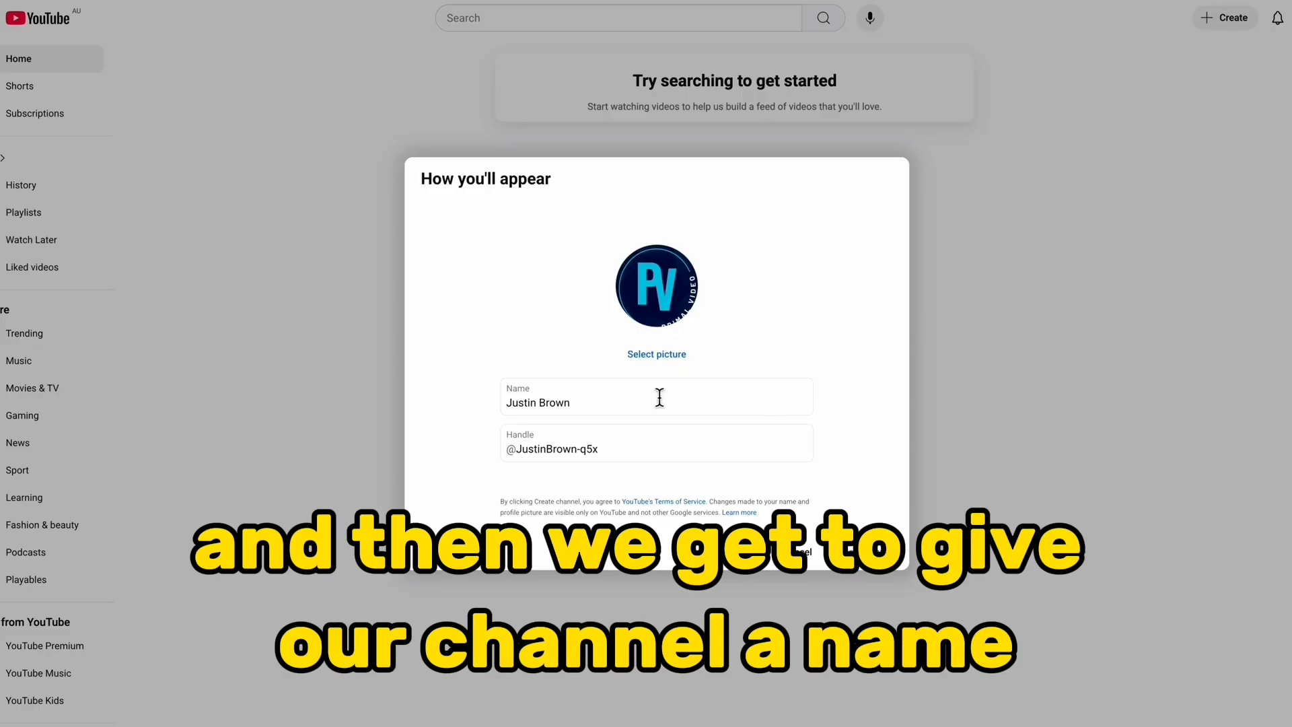
Name the new channel "Primal Video Test Channel"
drag(637, 401, 431, 405)
text(Primal Video Test Channel)
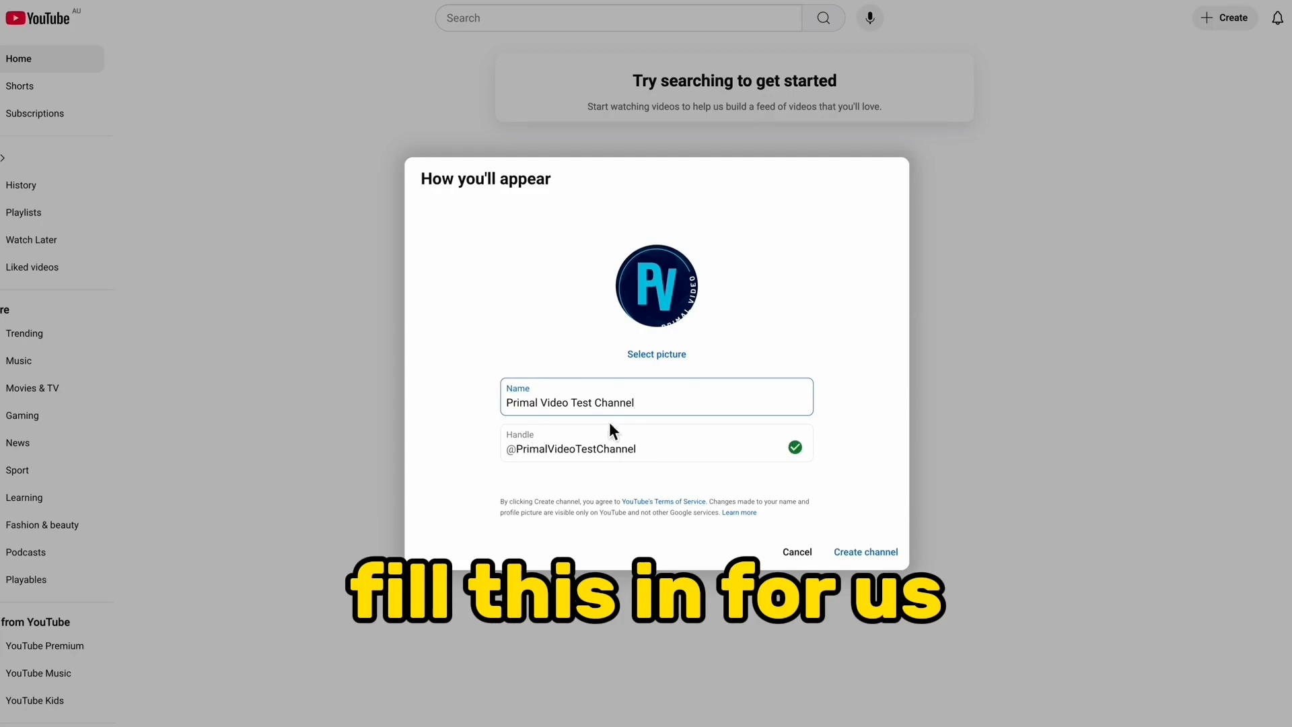
drag(689, 405, 528, 404)
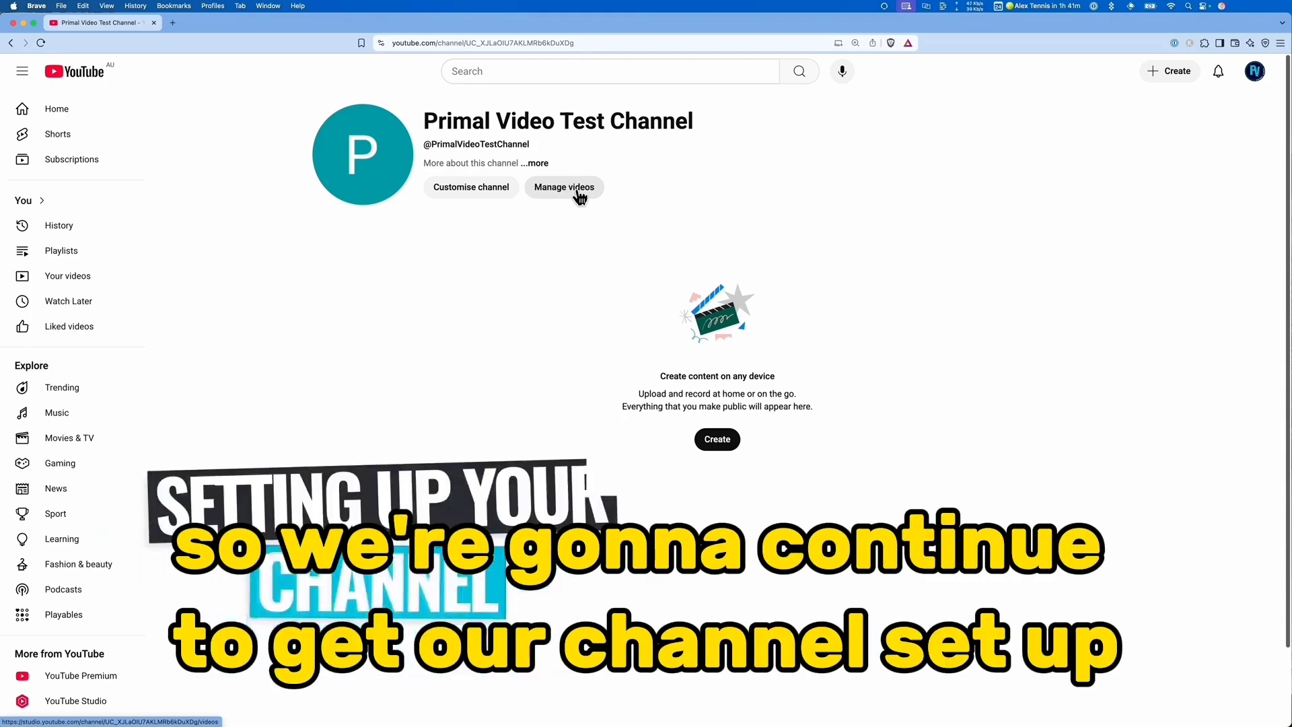
Open the channel customisation page for Primal Video Test Channel in YouTube Studio
click(478, 194)
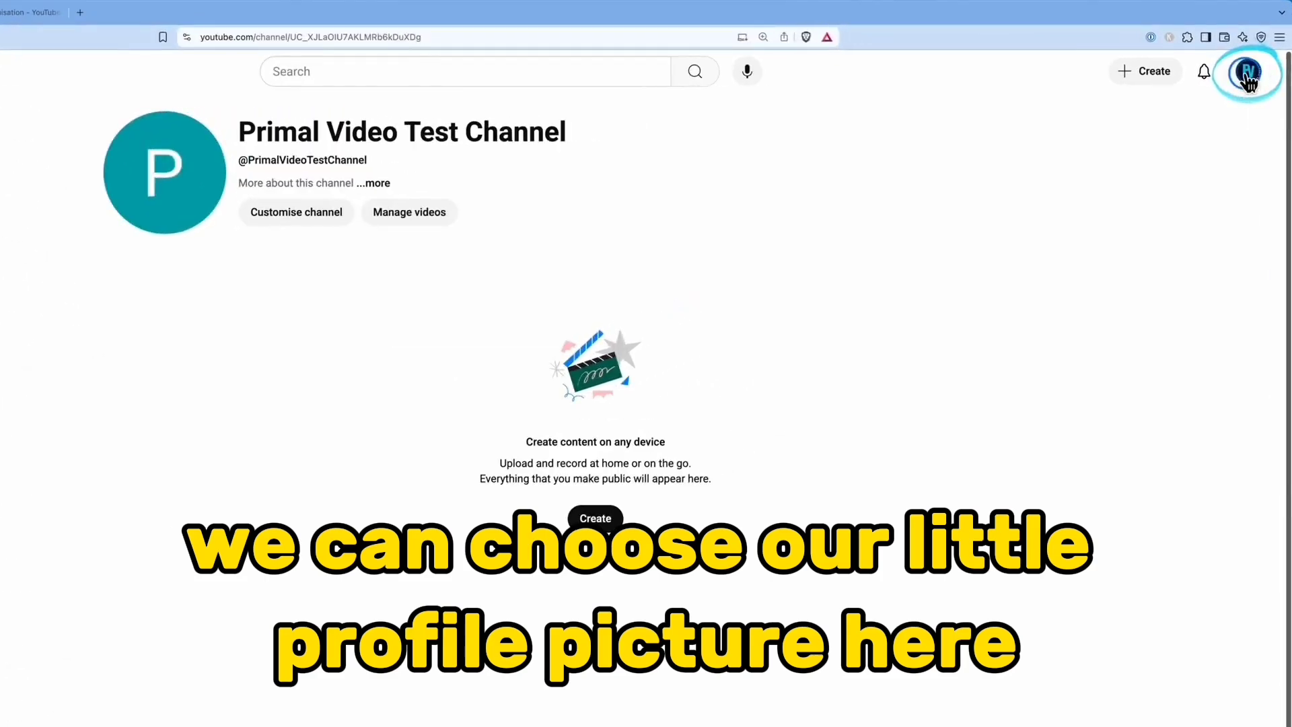
click(1248, 76)
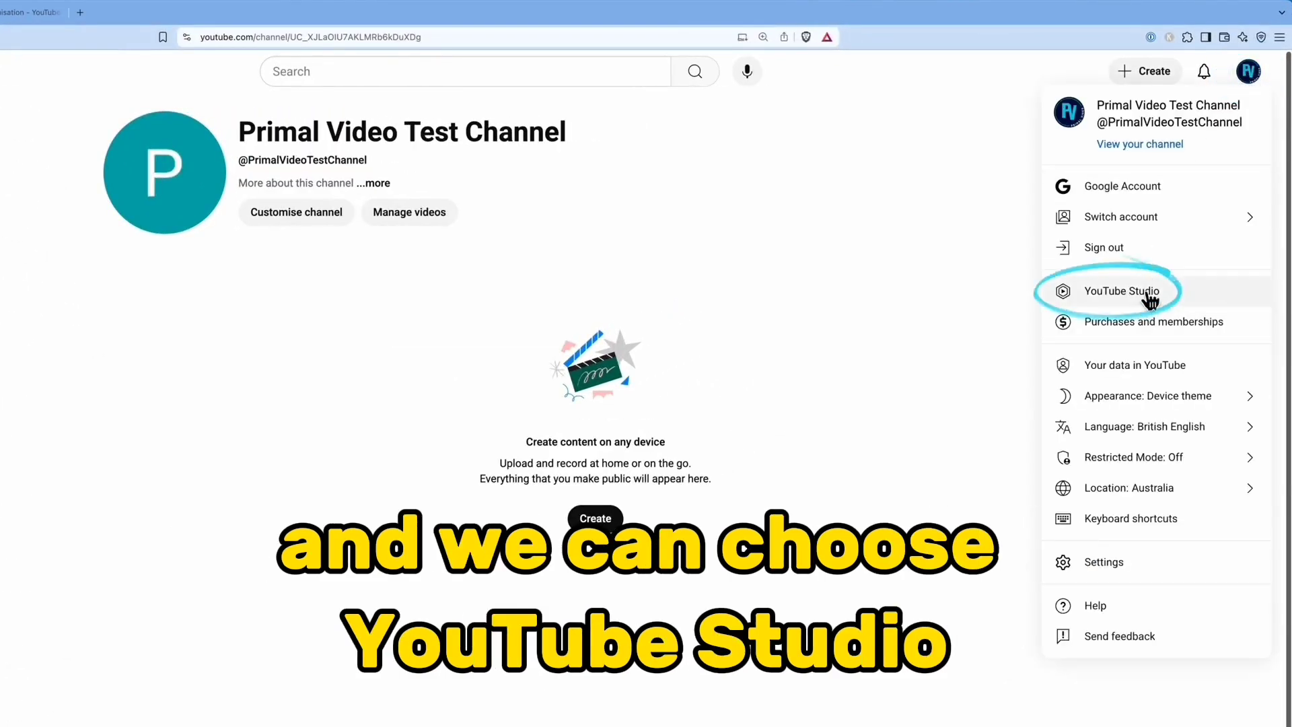
click(1150, 296)
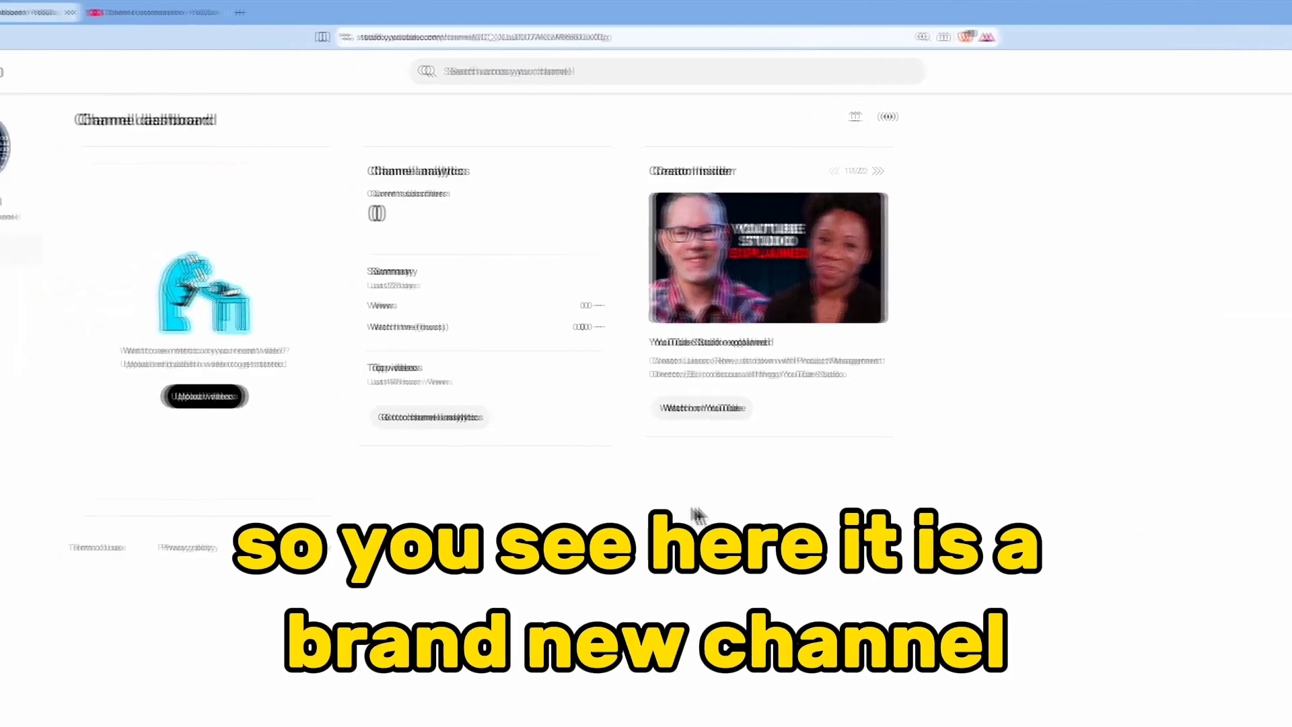
click(67, 479)
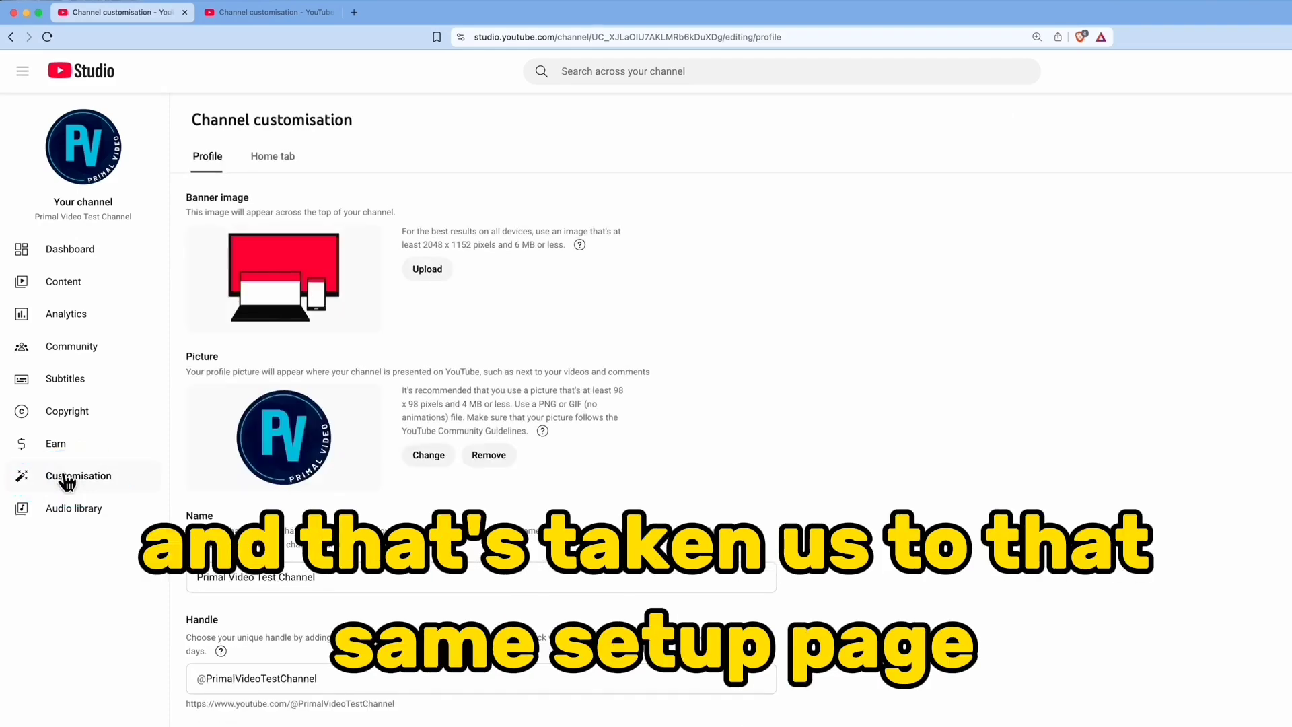
Check the banner image display and size guidelines, and upload a banner image for the channel
drag(193, 160, 399, 167)
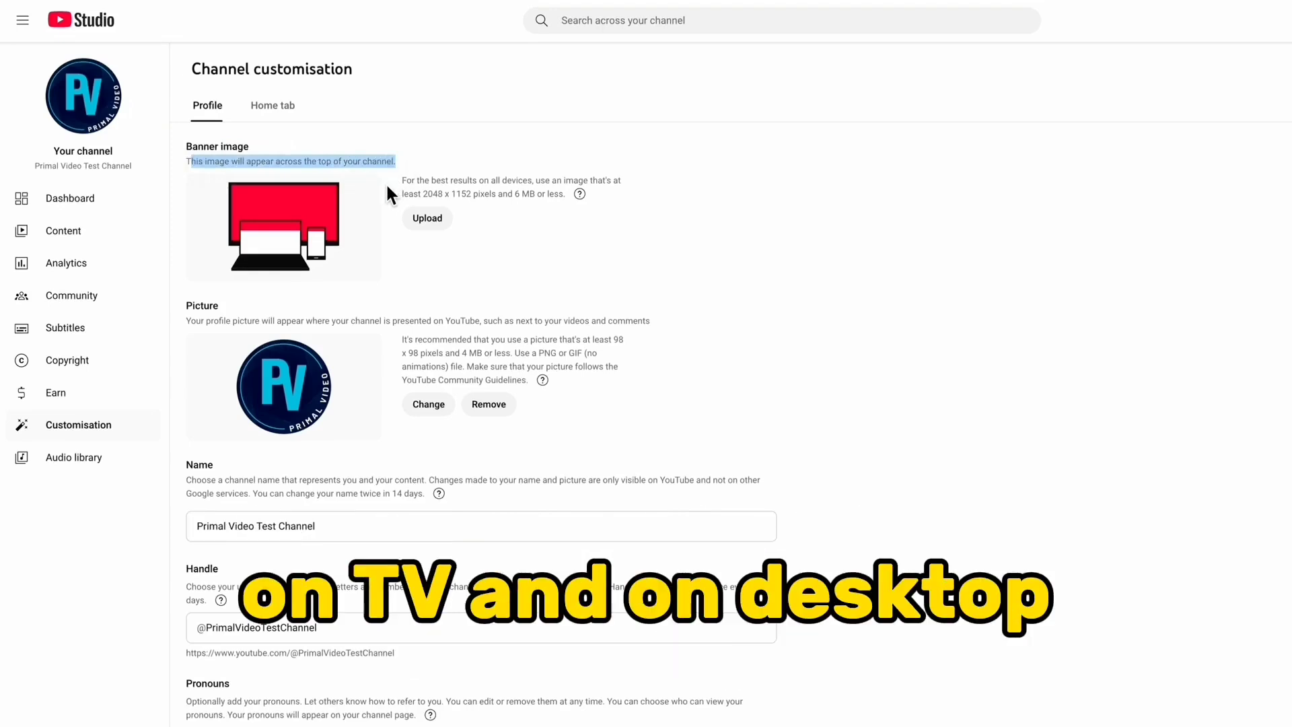
drag(417, 194, 509, 195)
click(538, 195)
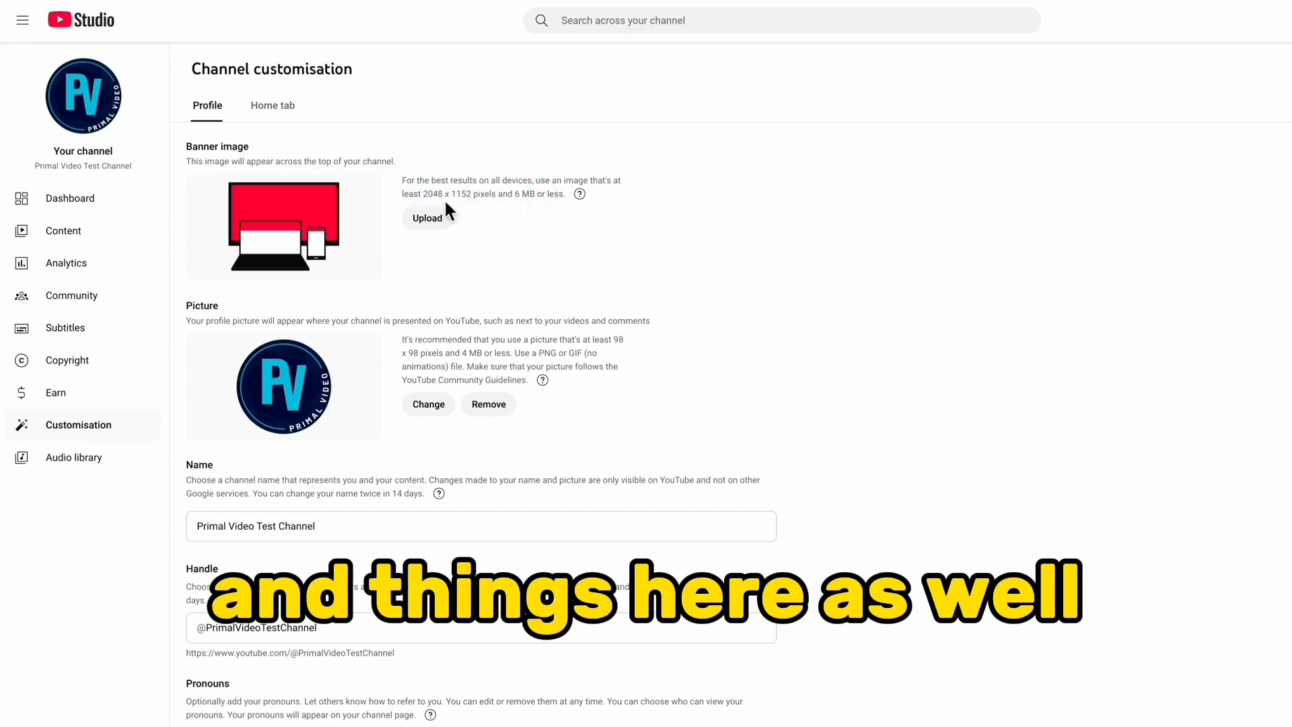
click(430, 220)
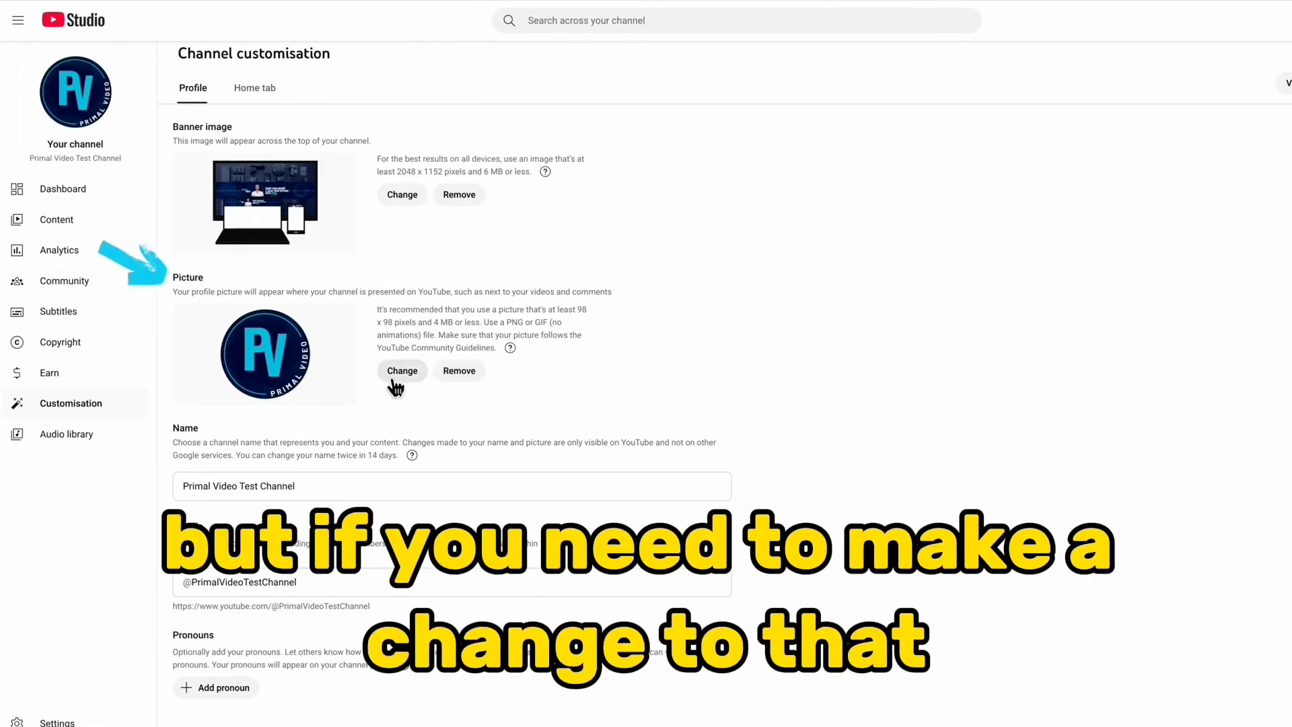
Review how often the channel name and the handle can be changed
scroll(934, 529, down, 4)
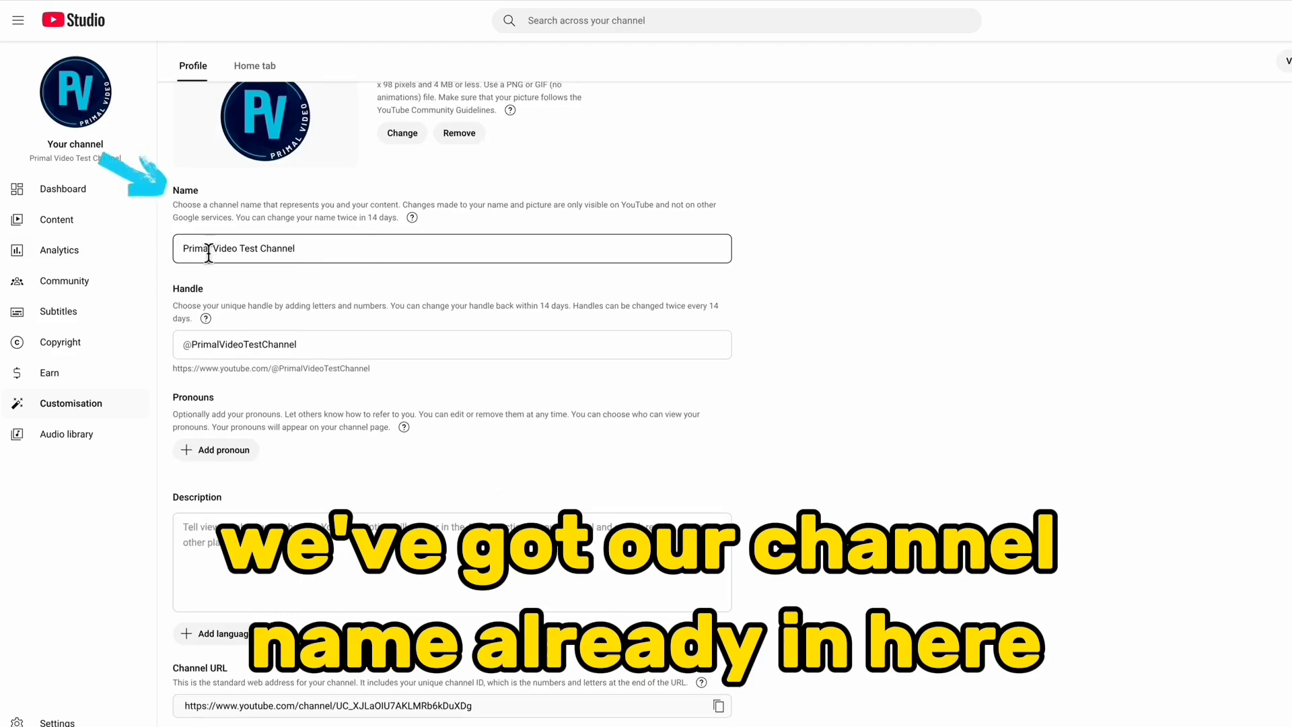
drag(250, 217, 397, 218)
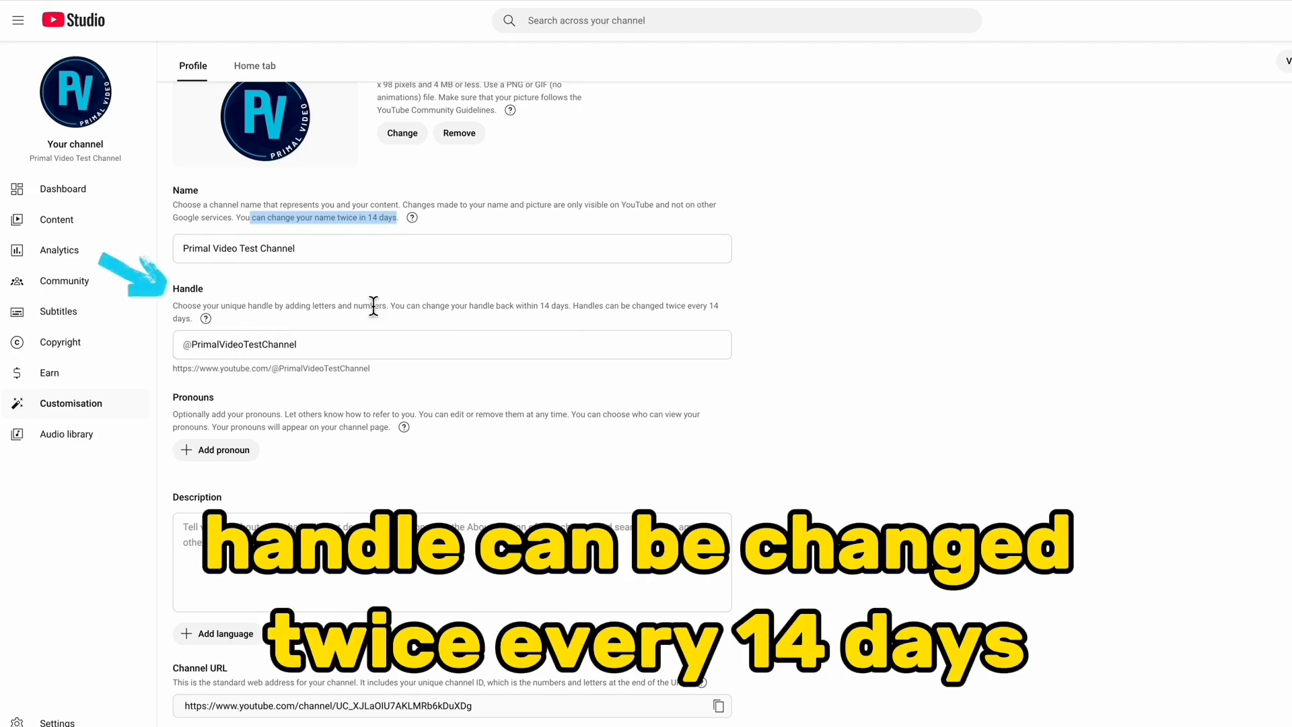
drag(599, 305, 741, 315)
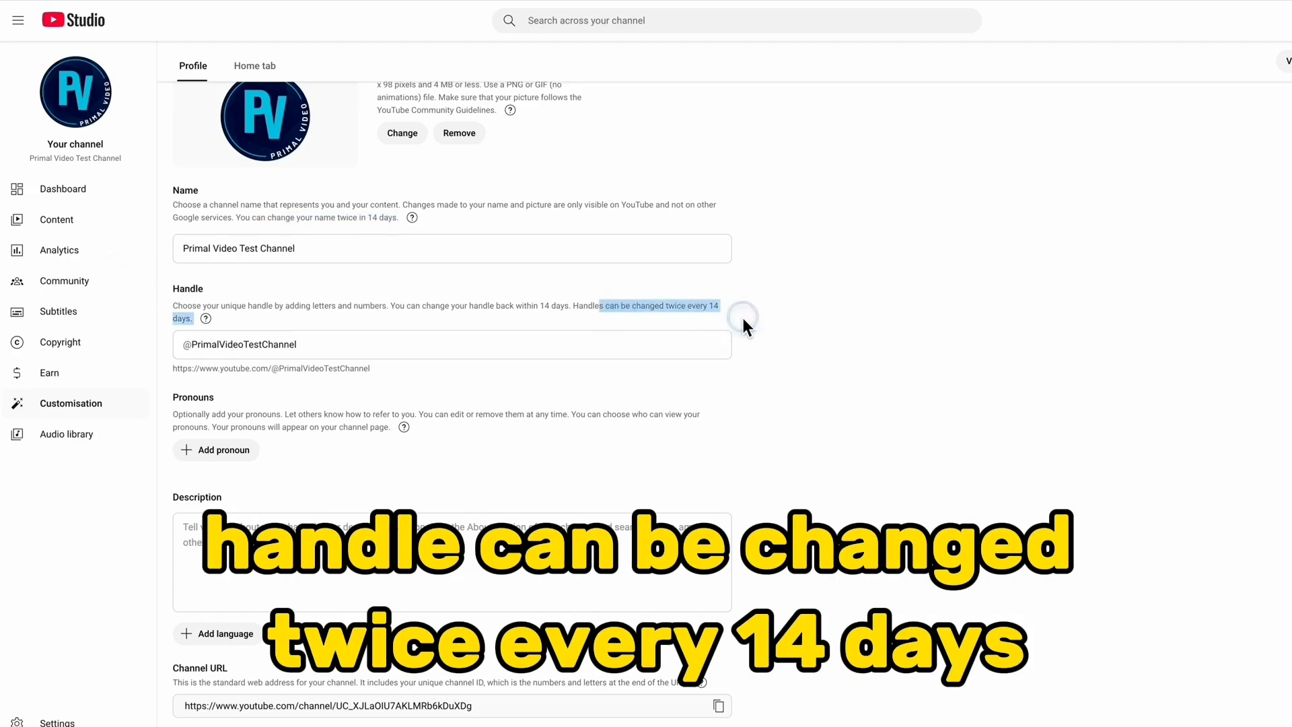
Open the full description on the existing Primal Video channel page and copy its text
scroll(714, 289, down, 4)
click(694, 264)
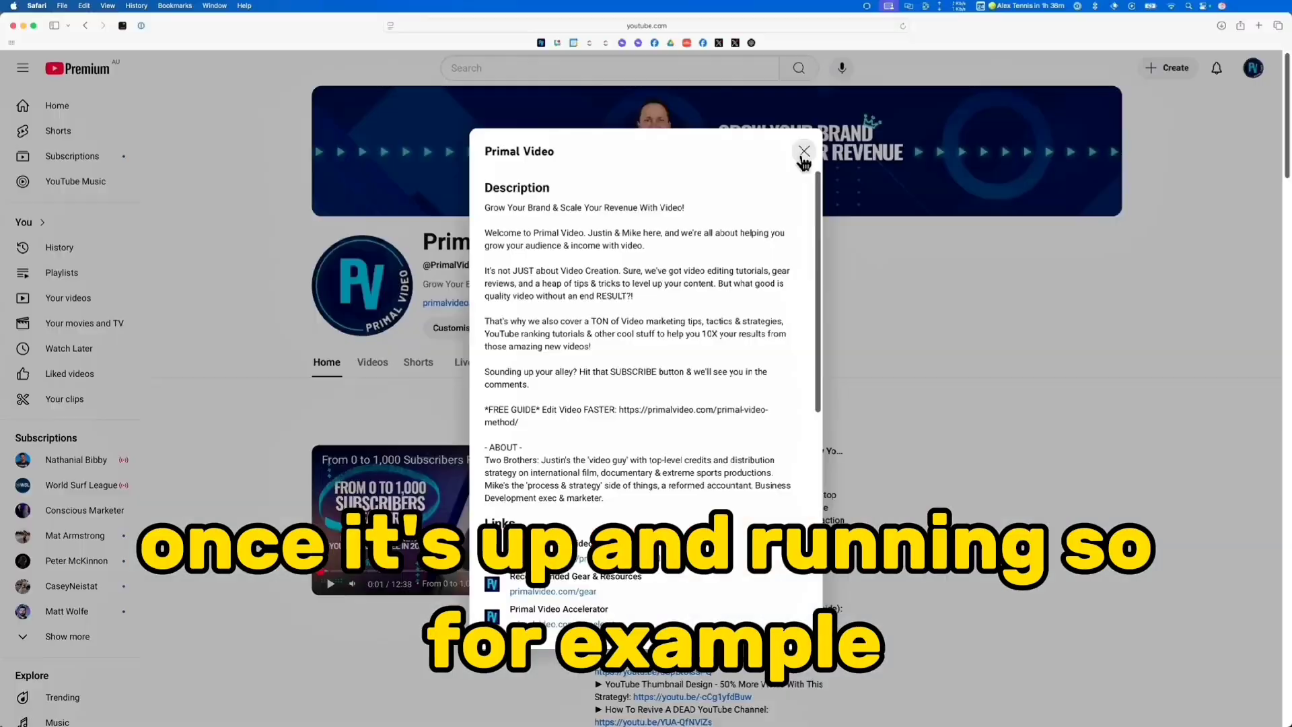
click(802, 161)
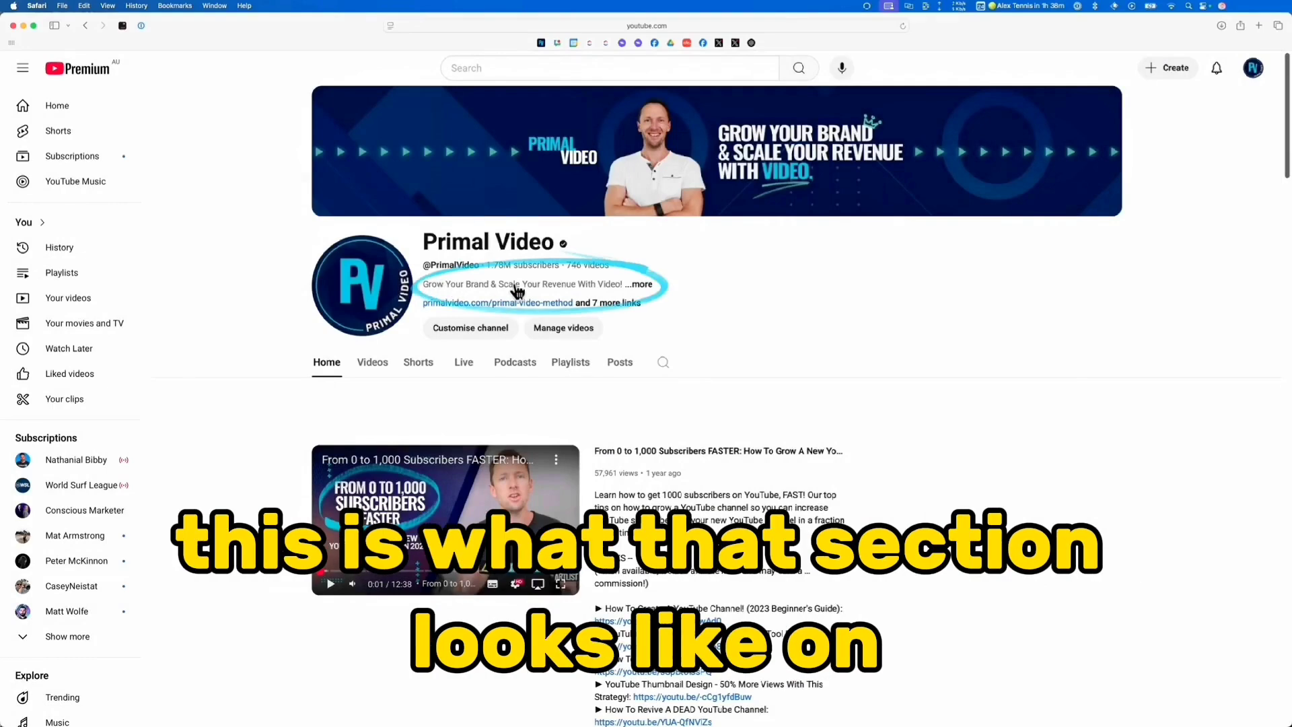
click(640, 285)
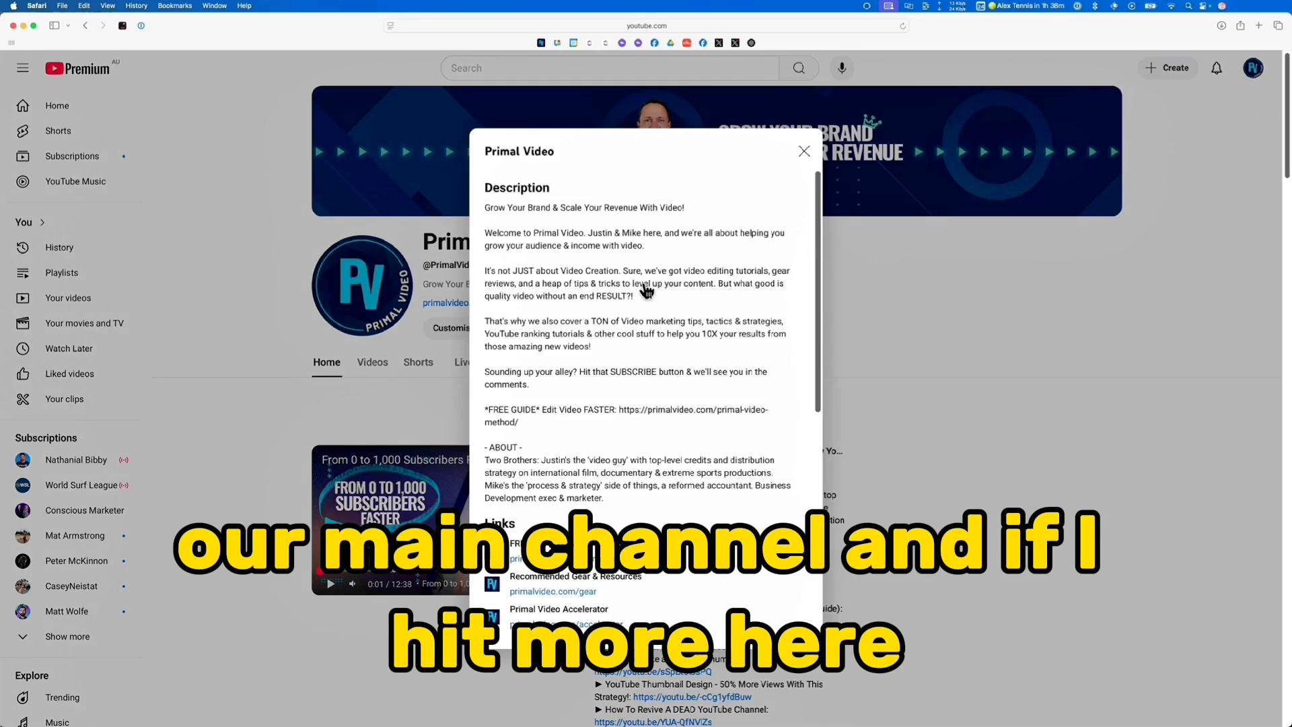
click(485, 206)
drag(485, 206, 638, 489)
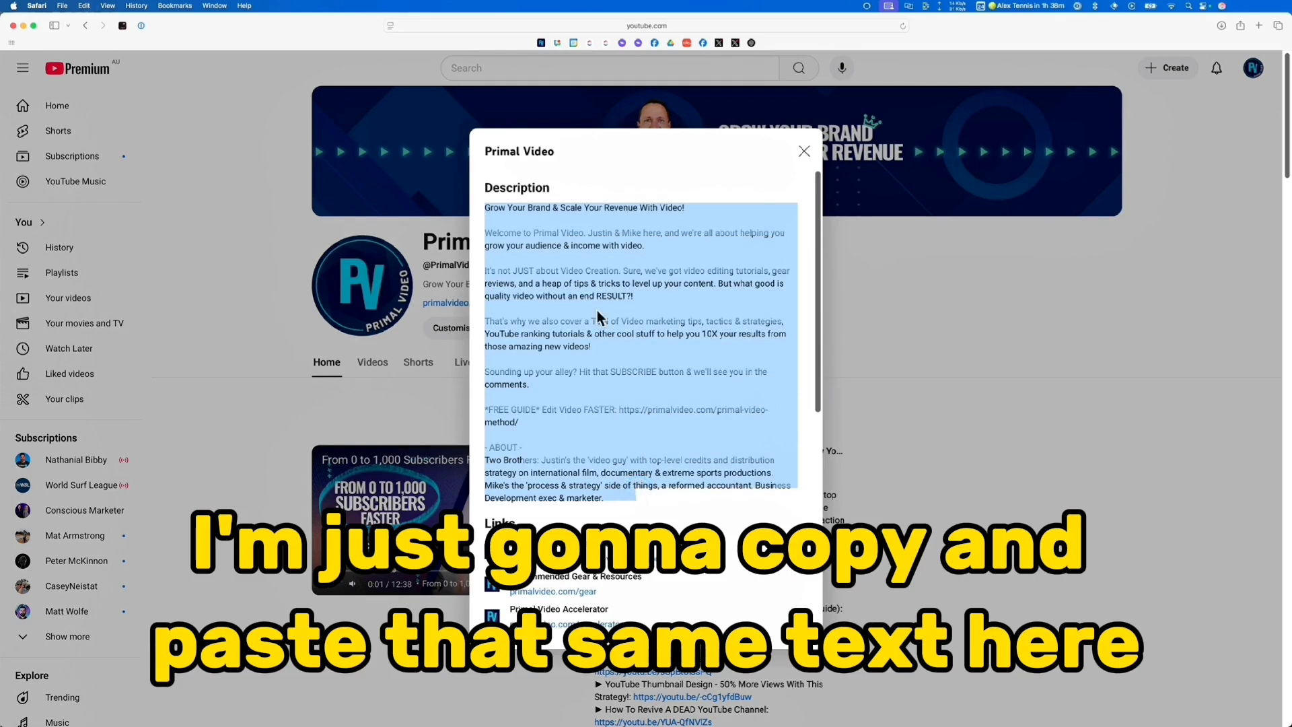
Look through the existing channel's links, and paste the copied text into the test channel's description in YouTube Studio
drag(819, 365, 810, 483)
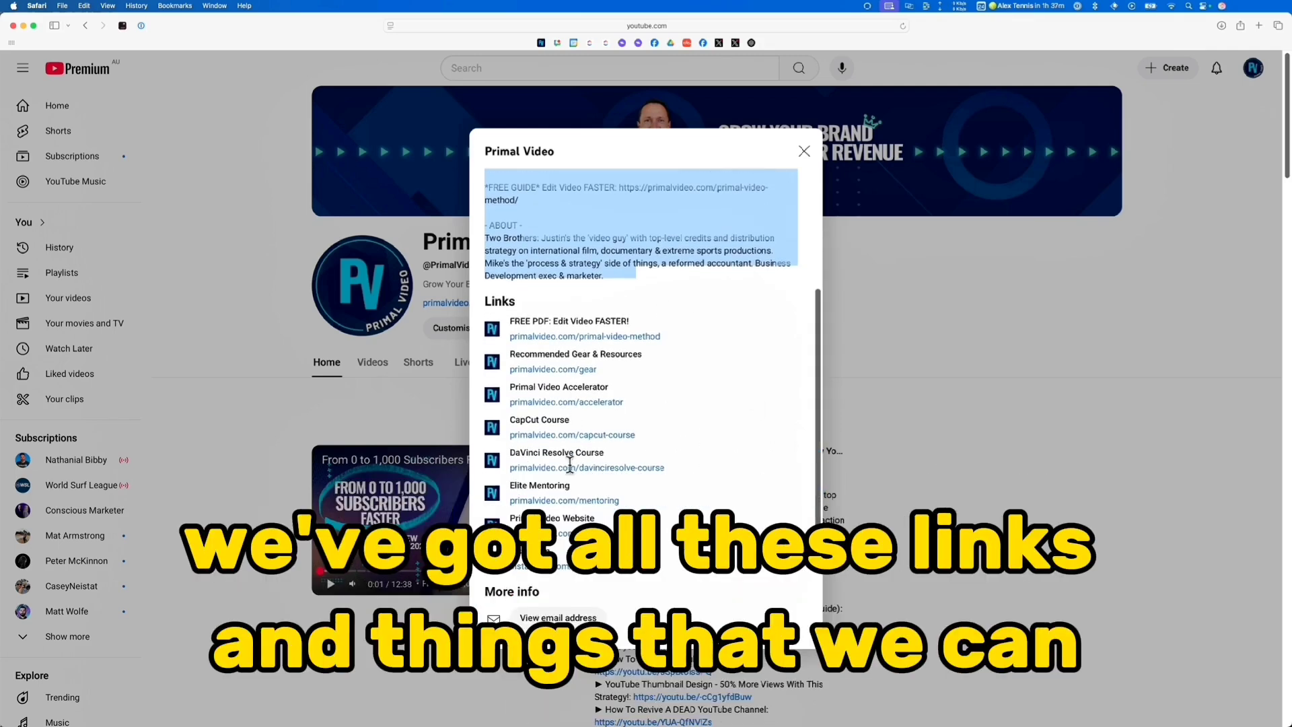
drag(817, 420, 825, 522)
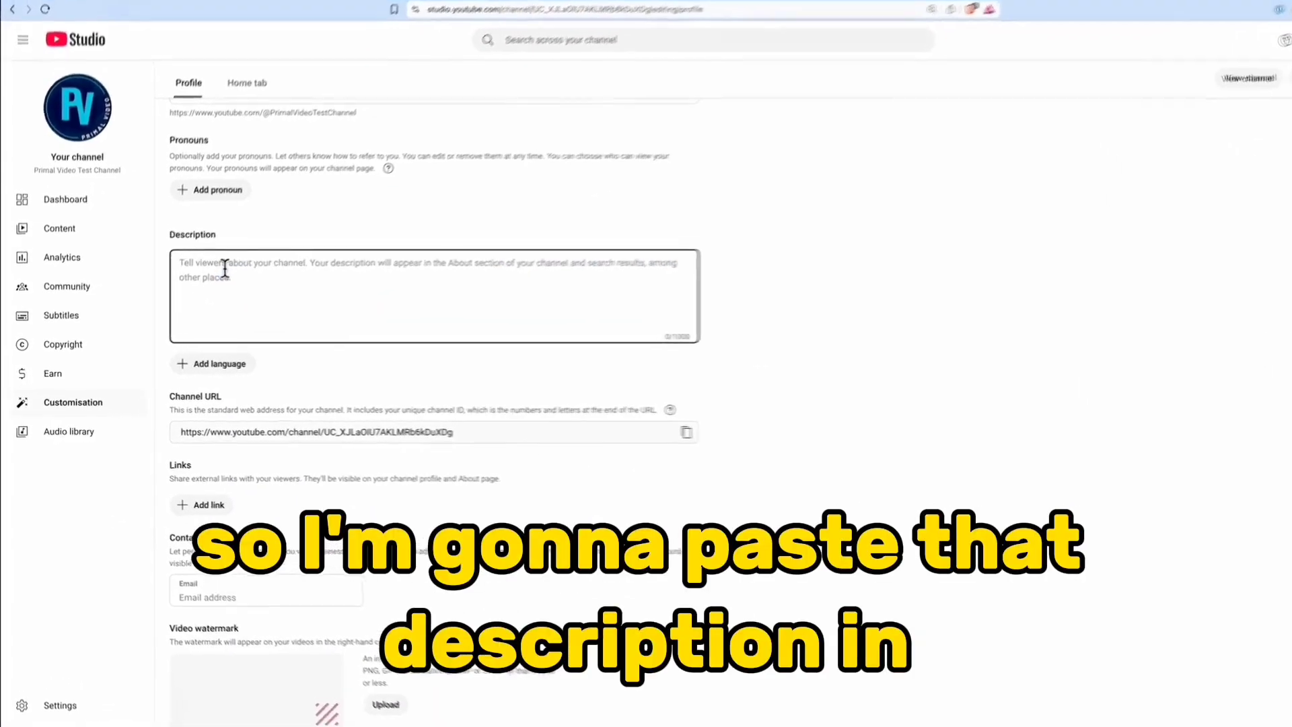
key(ctrl+v)
scroll(644, 515, down, 2)
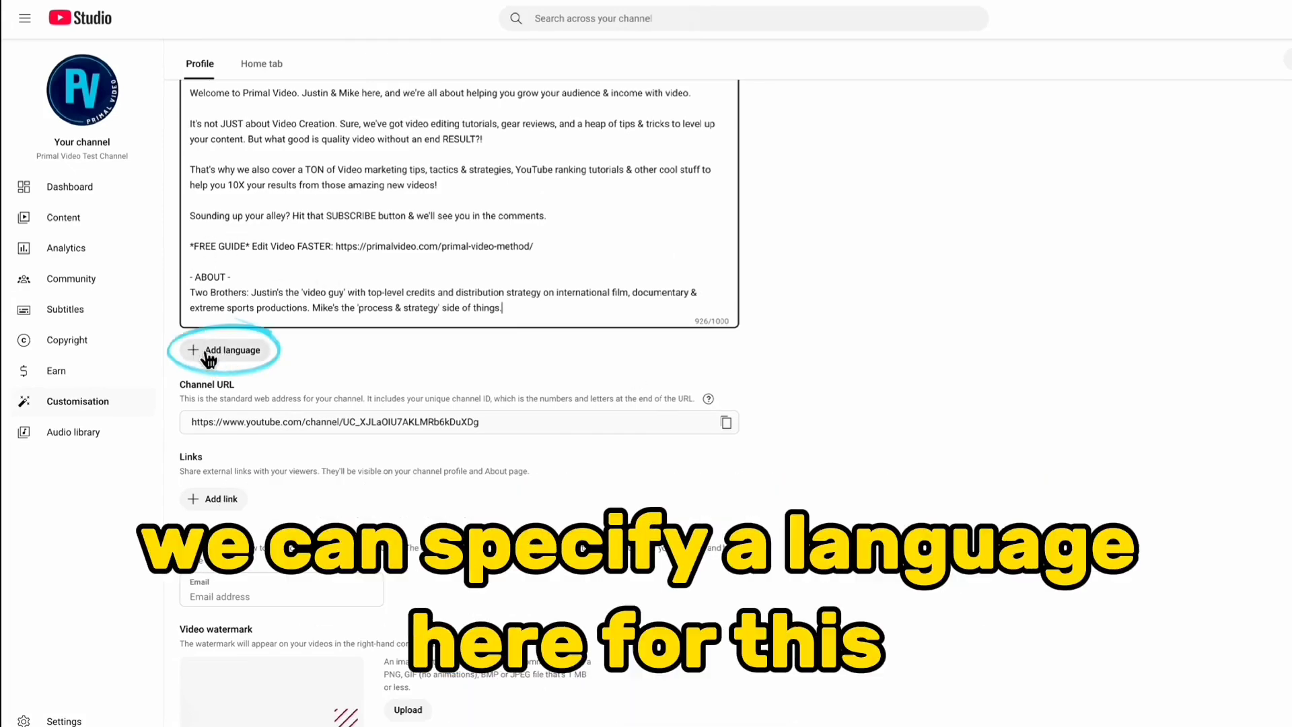
Start a channel translation from English to Chinese (China), look at its name and description fields, and discard it
scroll(643, 243, up, 1)
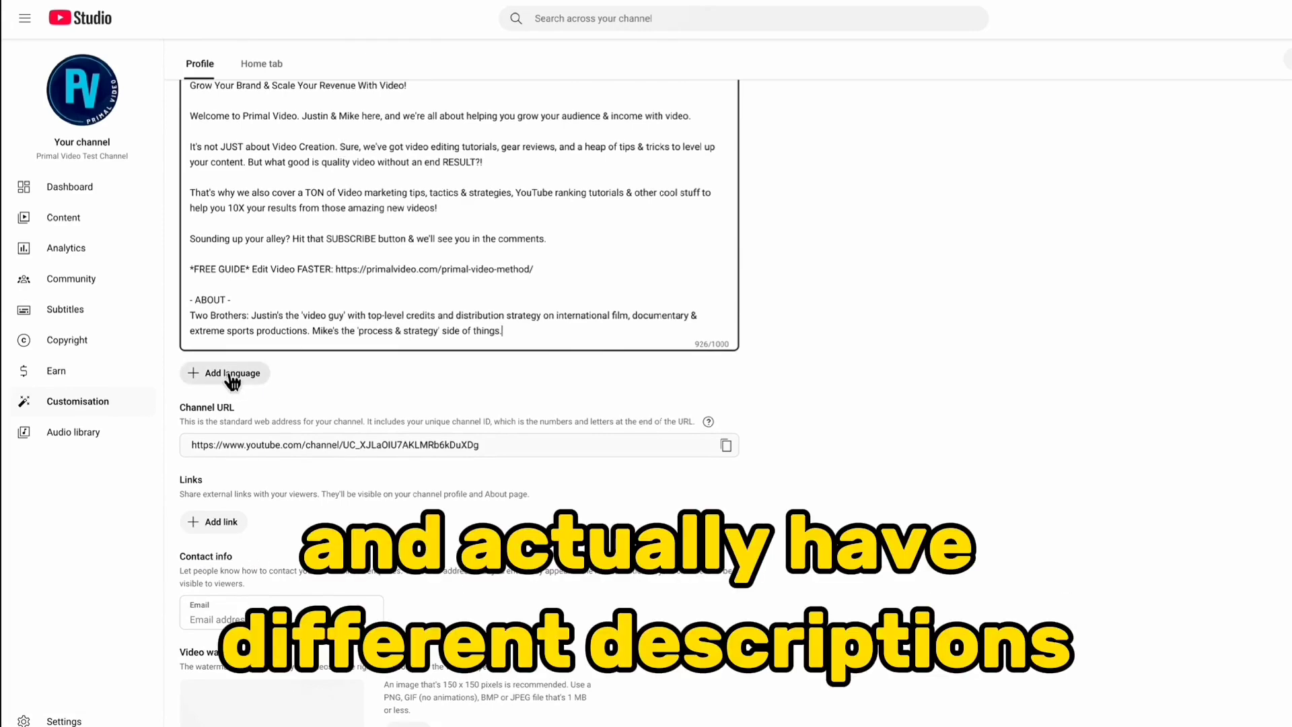
click(231, 377)
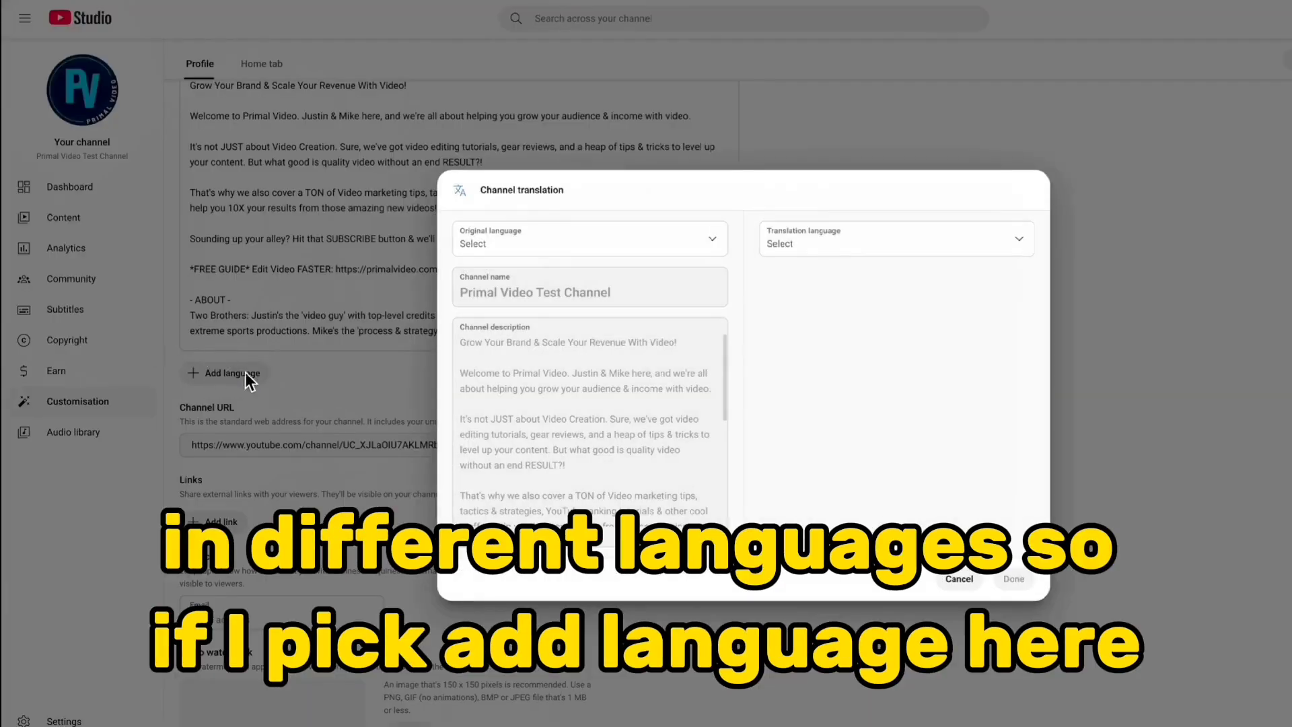
click(528, 244)
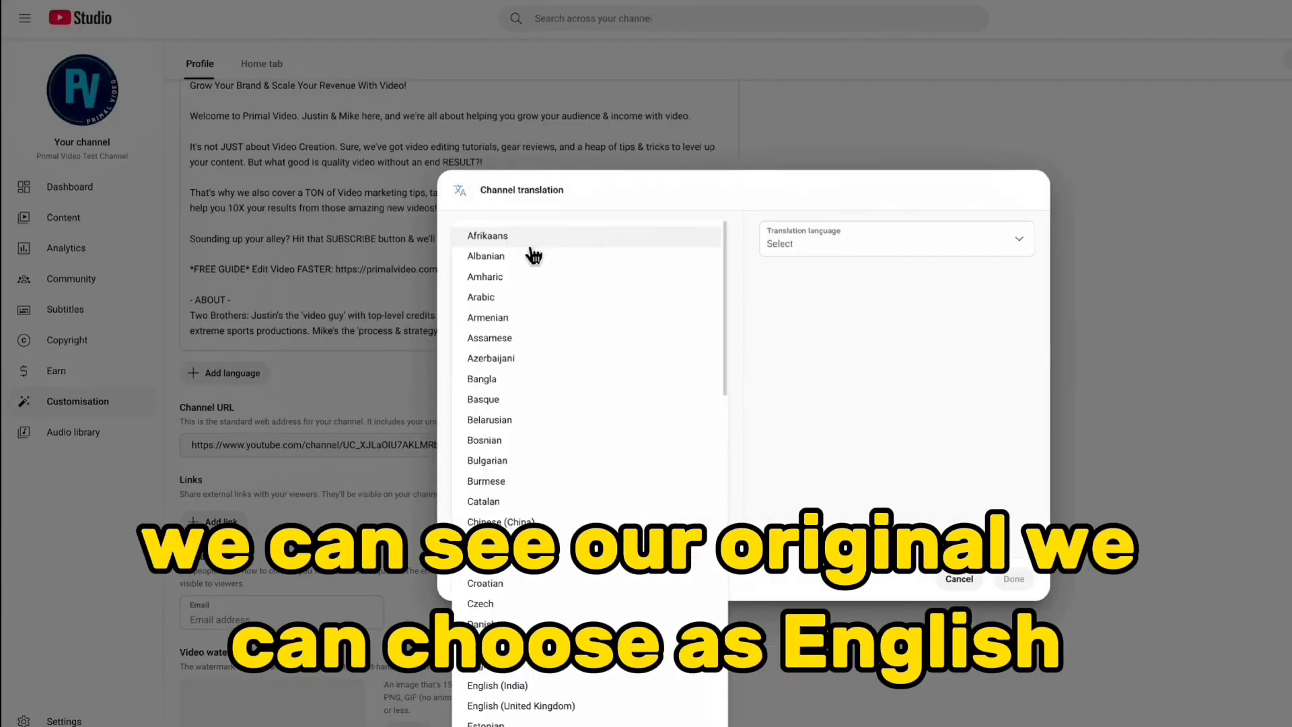
click(511, 666)
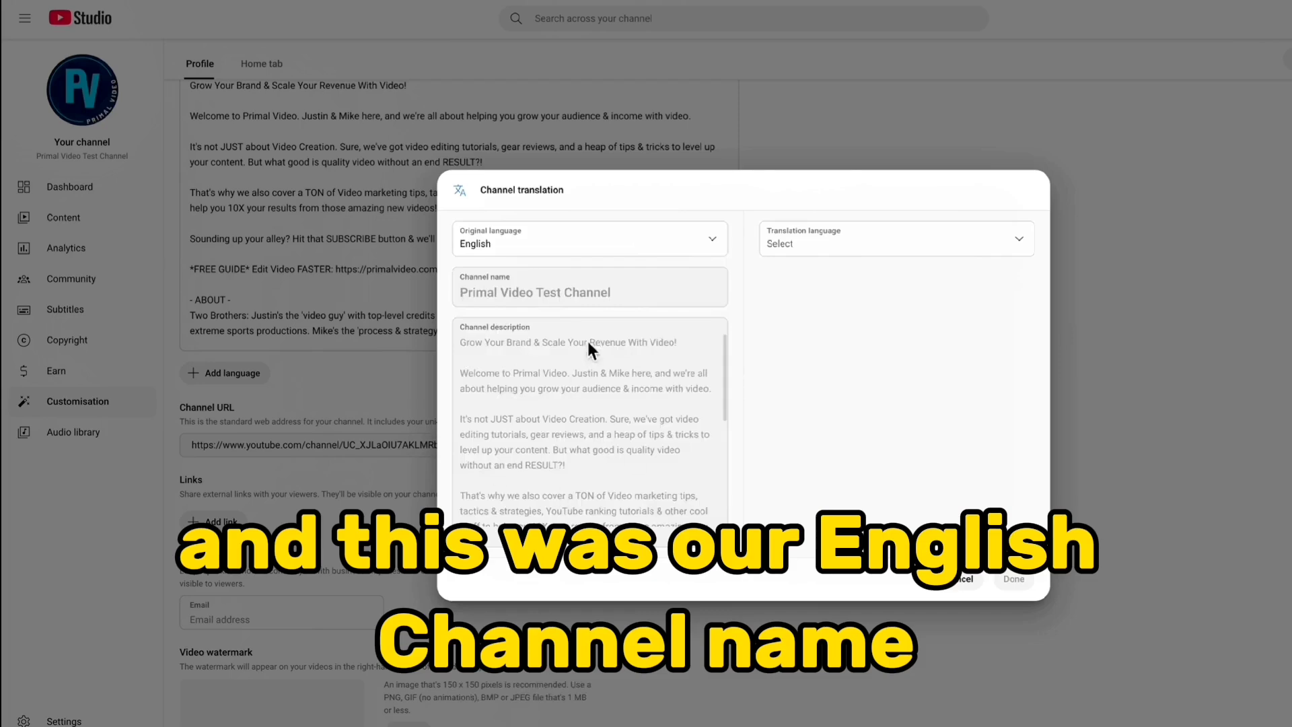
click(855, 244)
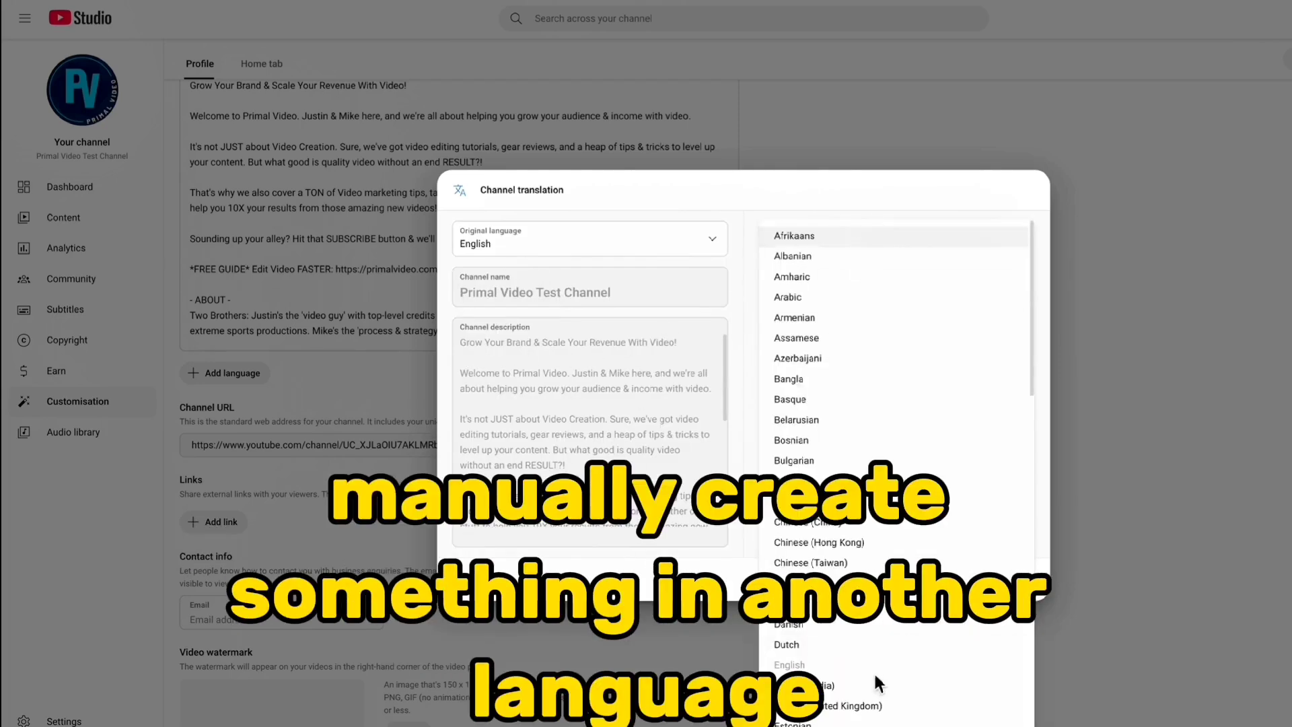
scroll(859, 471, down, 2)
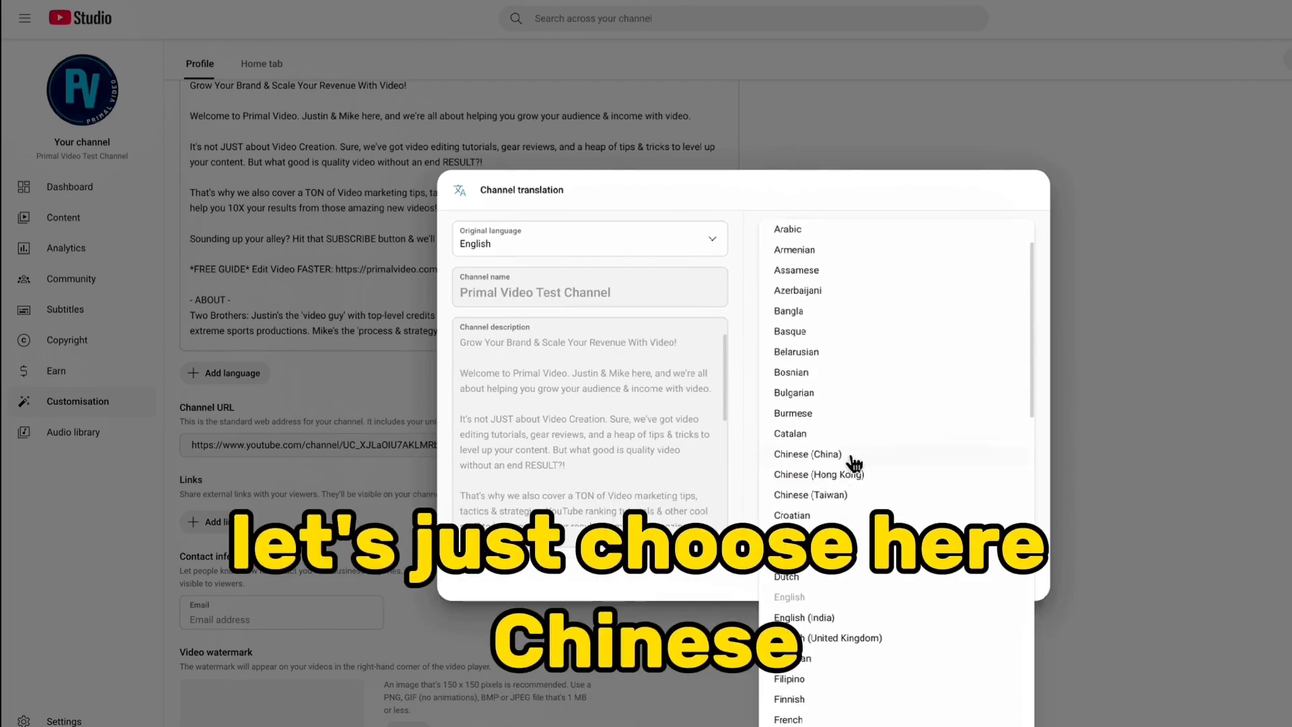
click(858, 453)
click(782, 296)
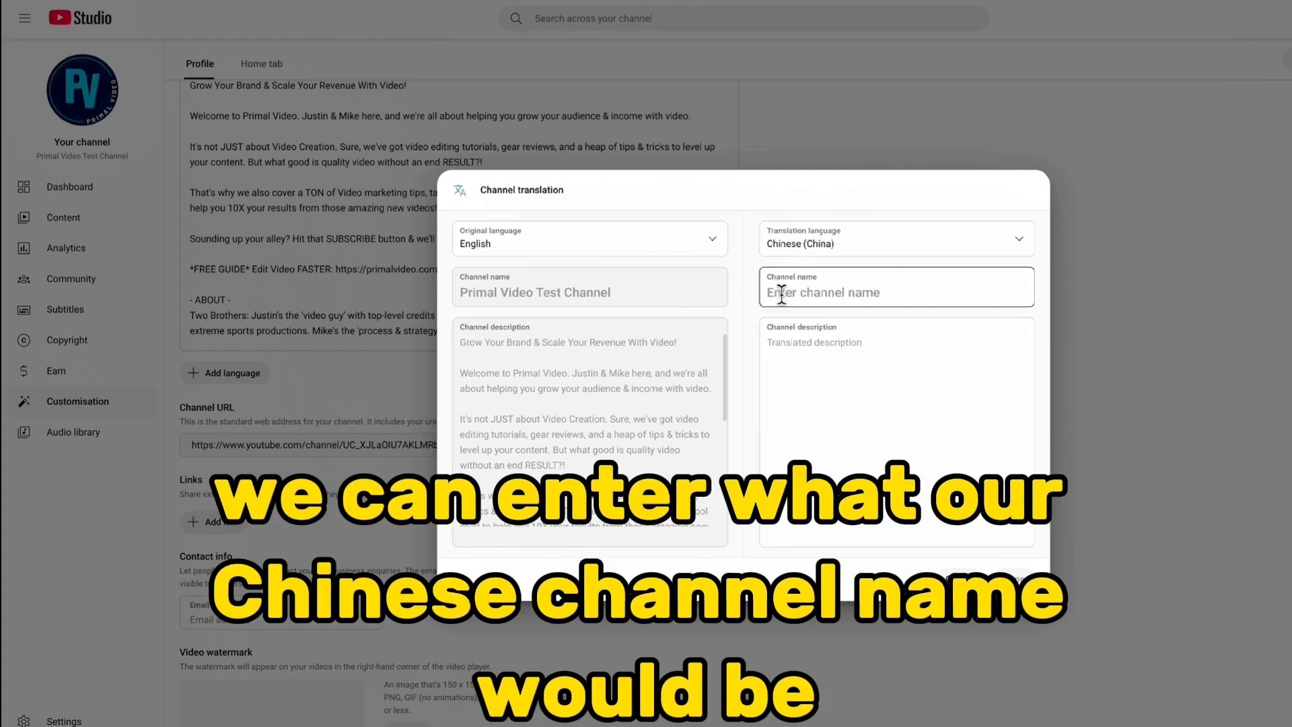
click(834, 341)
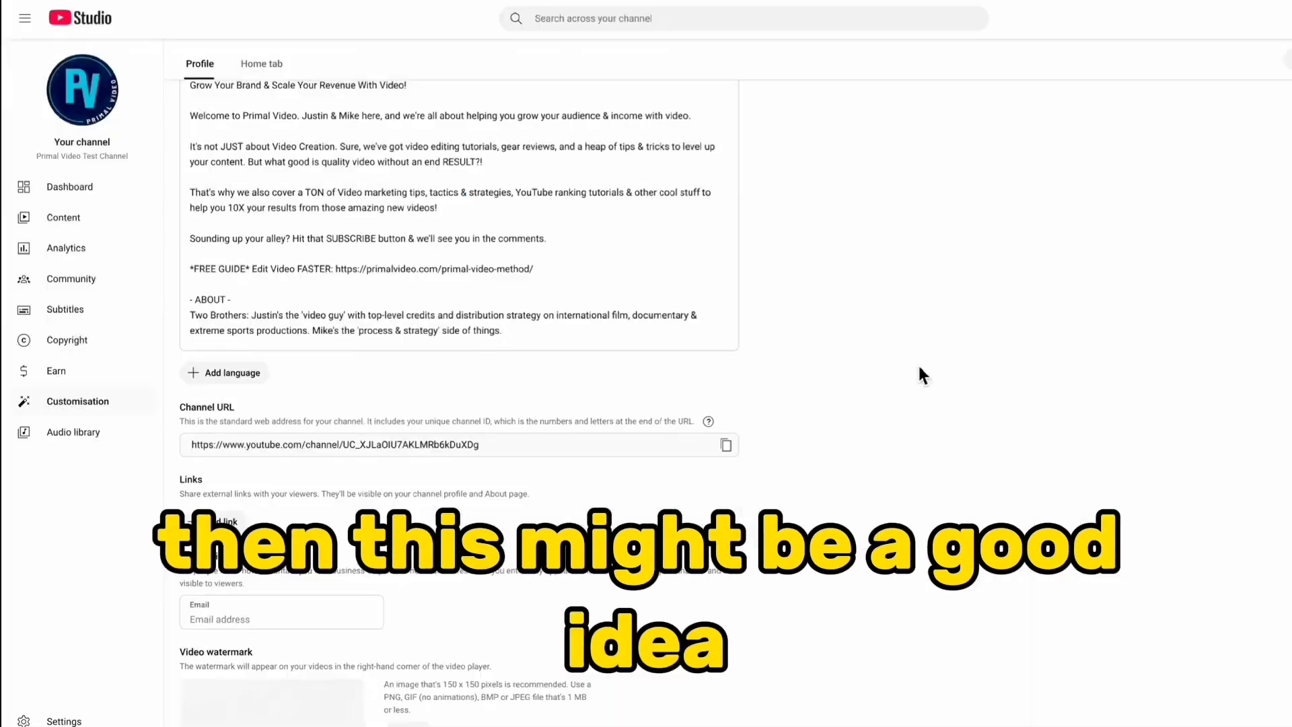
scroll(920, 368, down, 1)
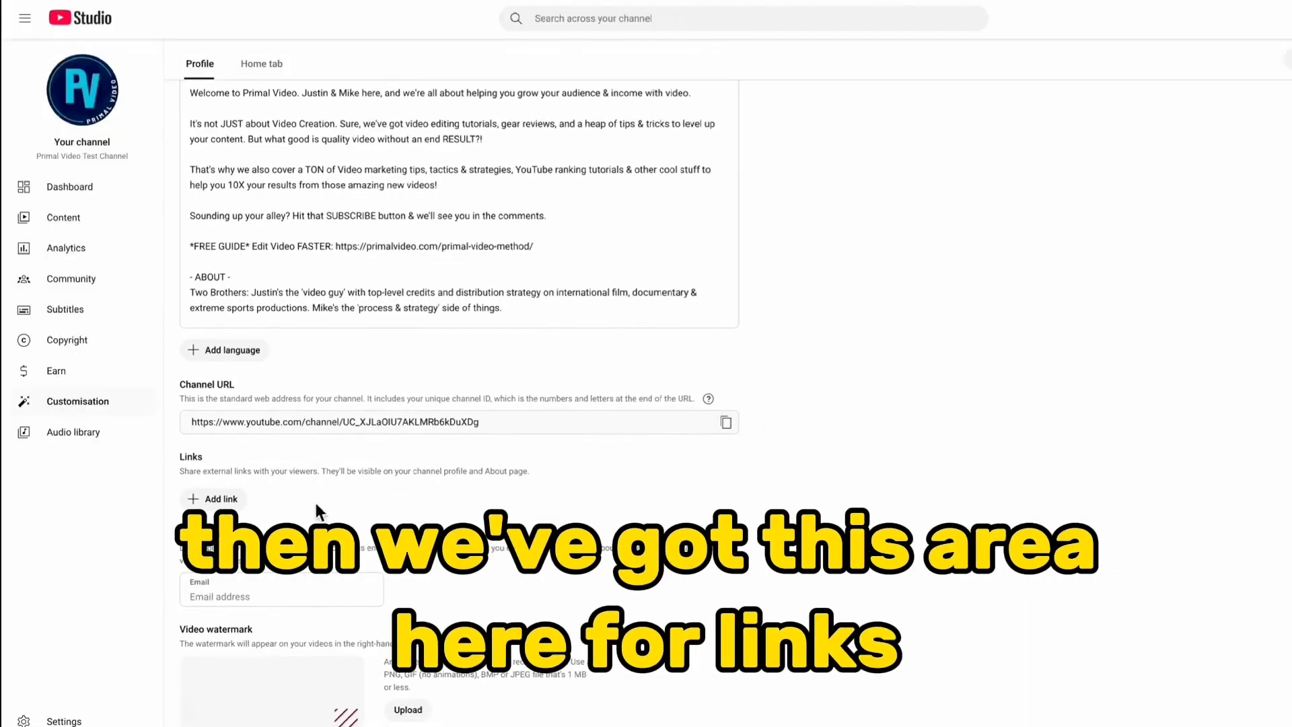
click(221, 500)
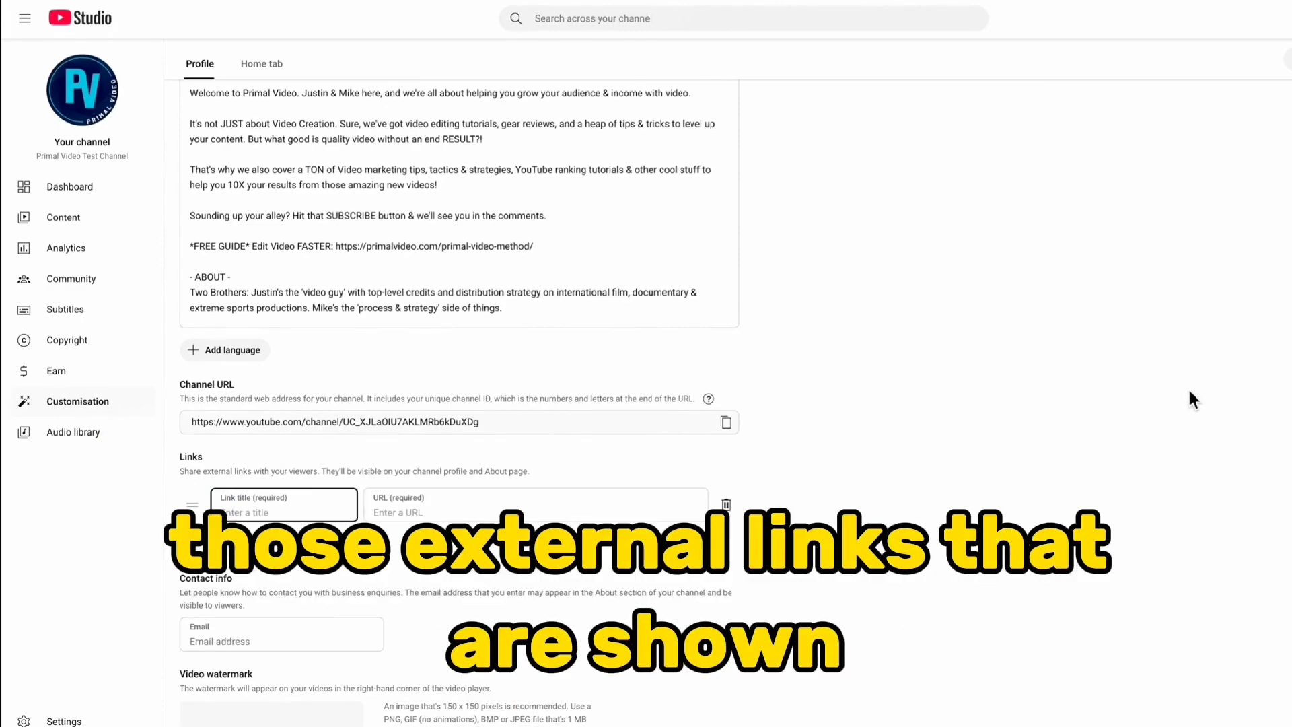
text(Website)
key(Tab)
text(https://primalvideo.com)
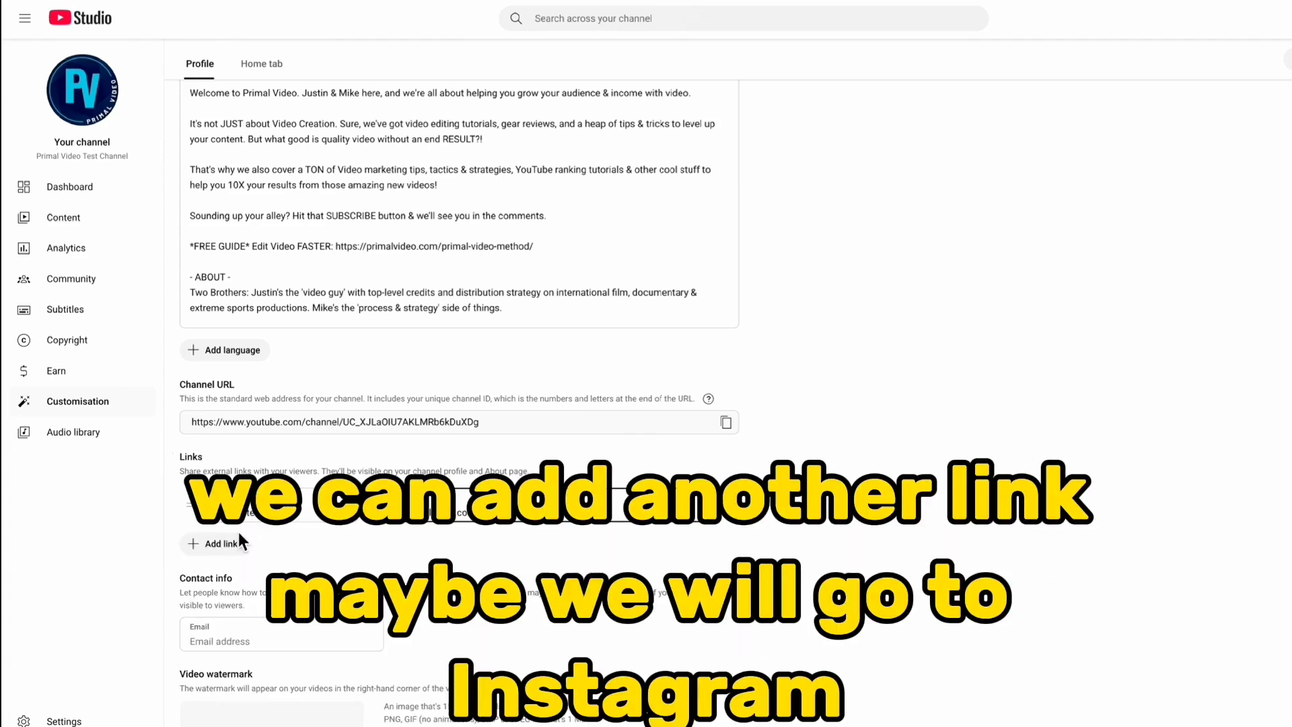
Add a second channel link titled Instagram with the profile's URL, and enter the contact e-mail for business enquiries
click(219, 543)
text(Instagram)
key(Tab)
text(https://instagram.com/jus)
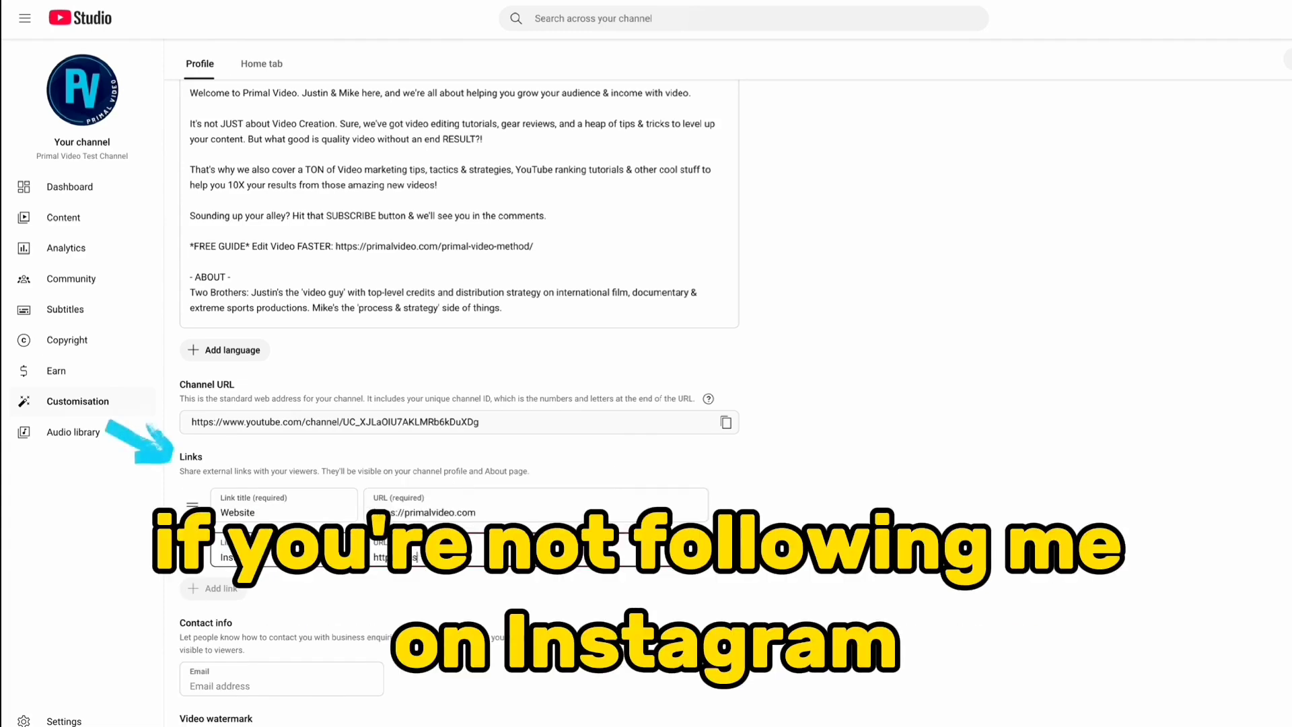
text(tinbrownpv)
scroll(251, 458, down, 1)
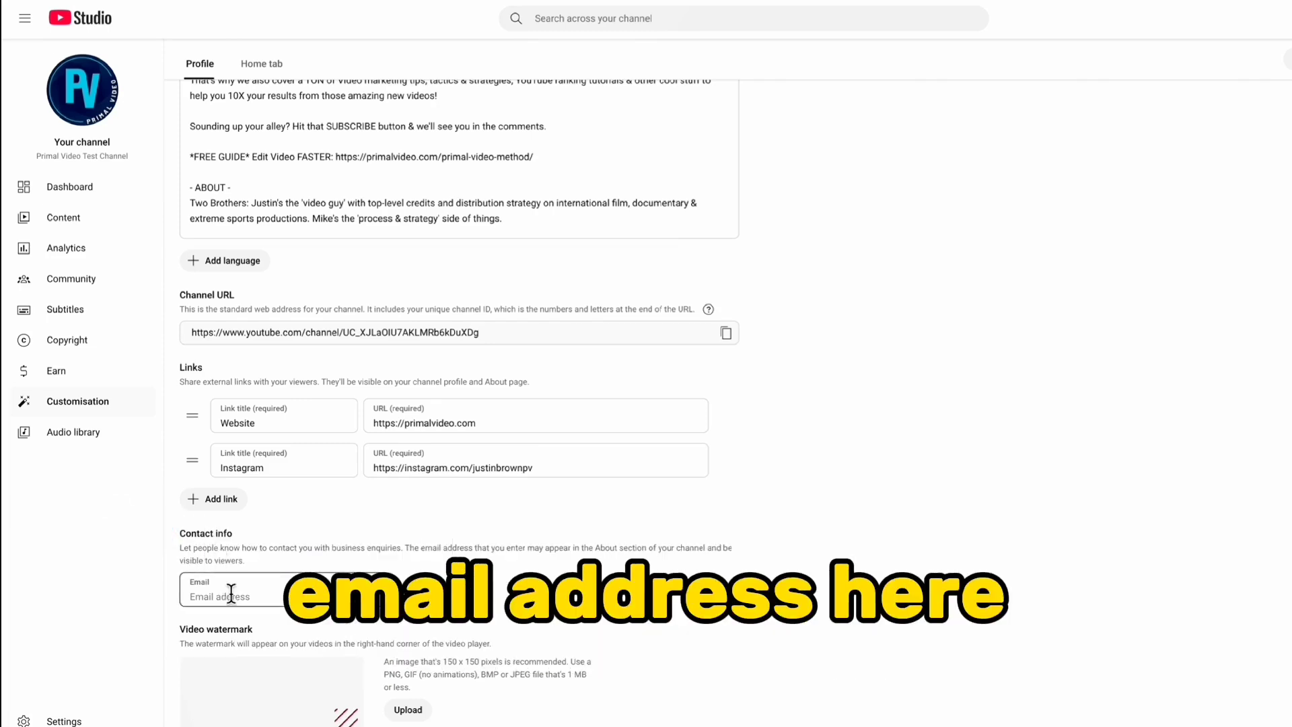
click(231, 597)
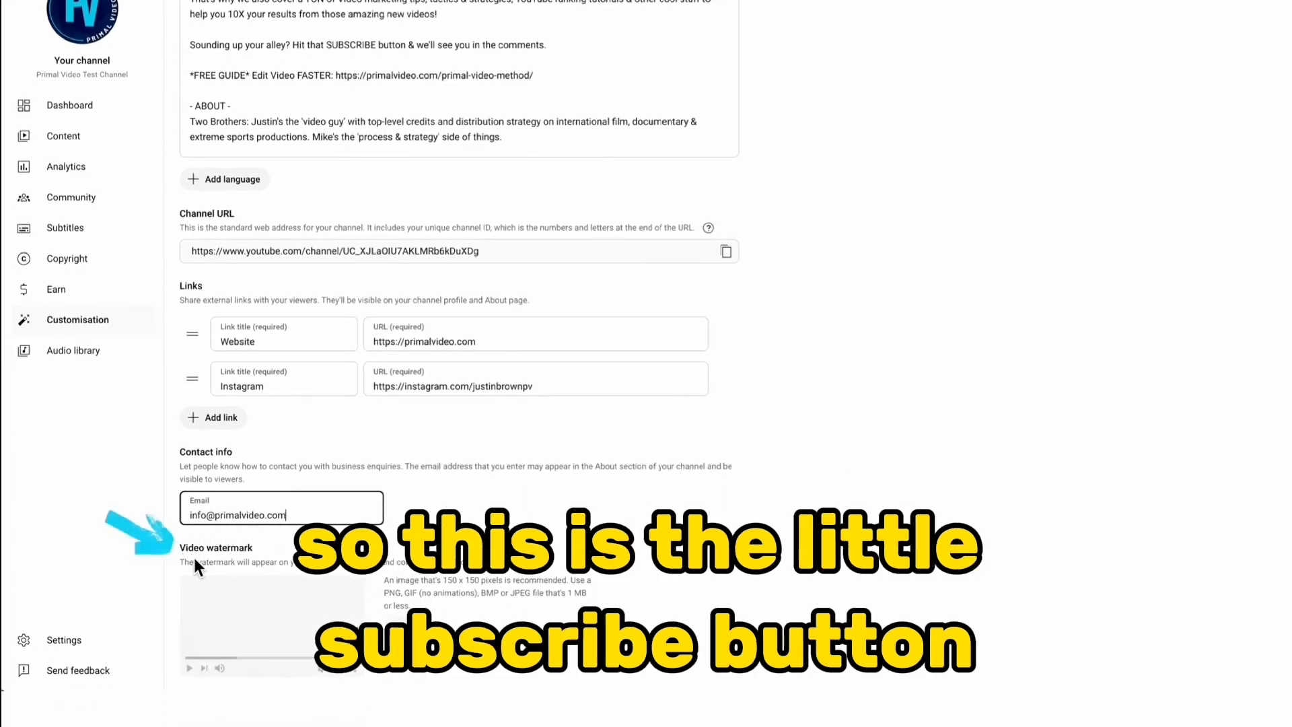
Upload YT_Watermark_Subscribe.jpg as the video watermark and set its display time to a custom start time
drag(201, 562, 498, 567)
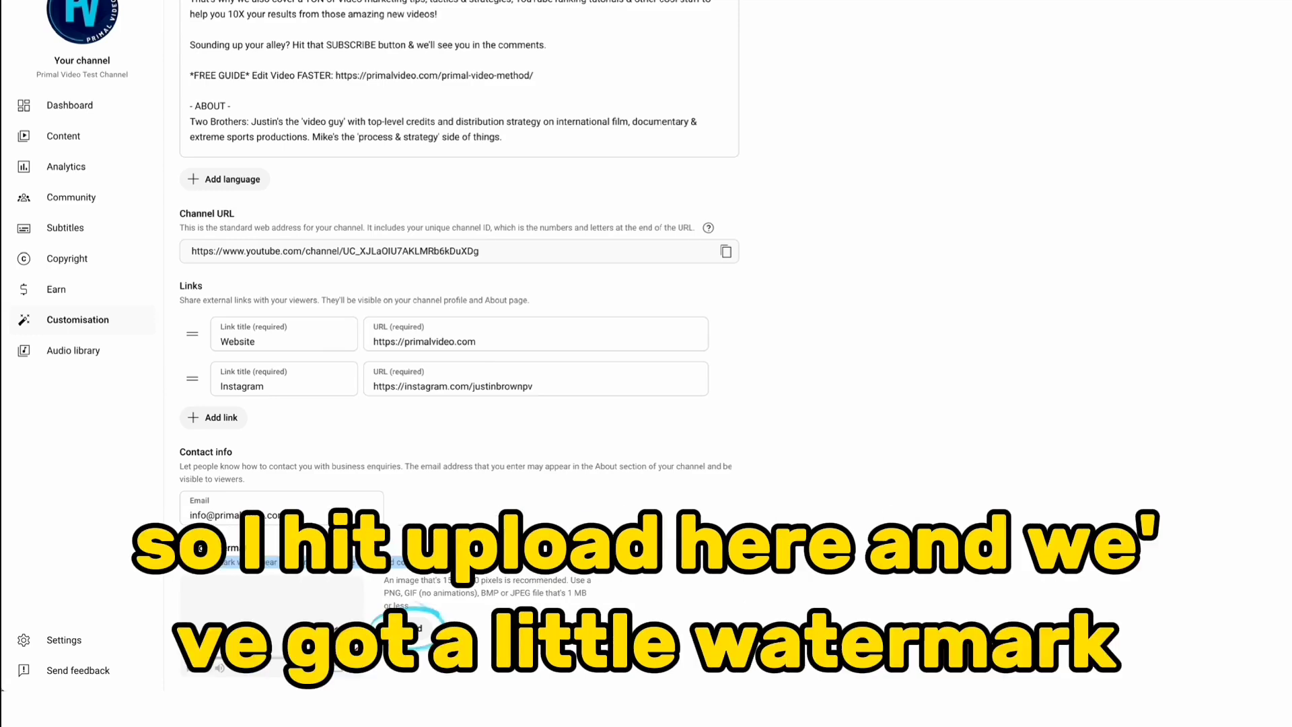
click(409, 629)
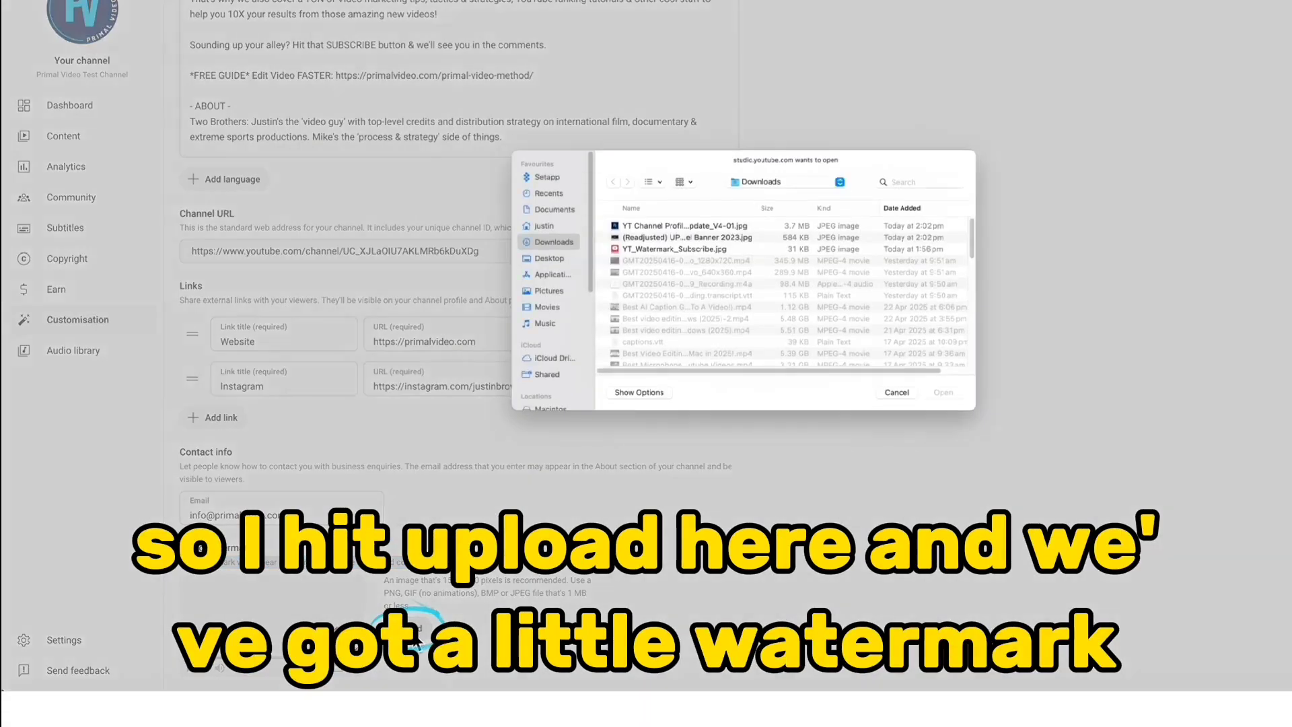
click(672, 249)
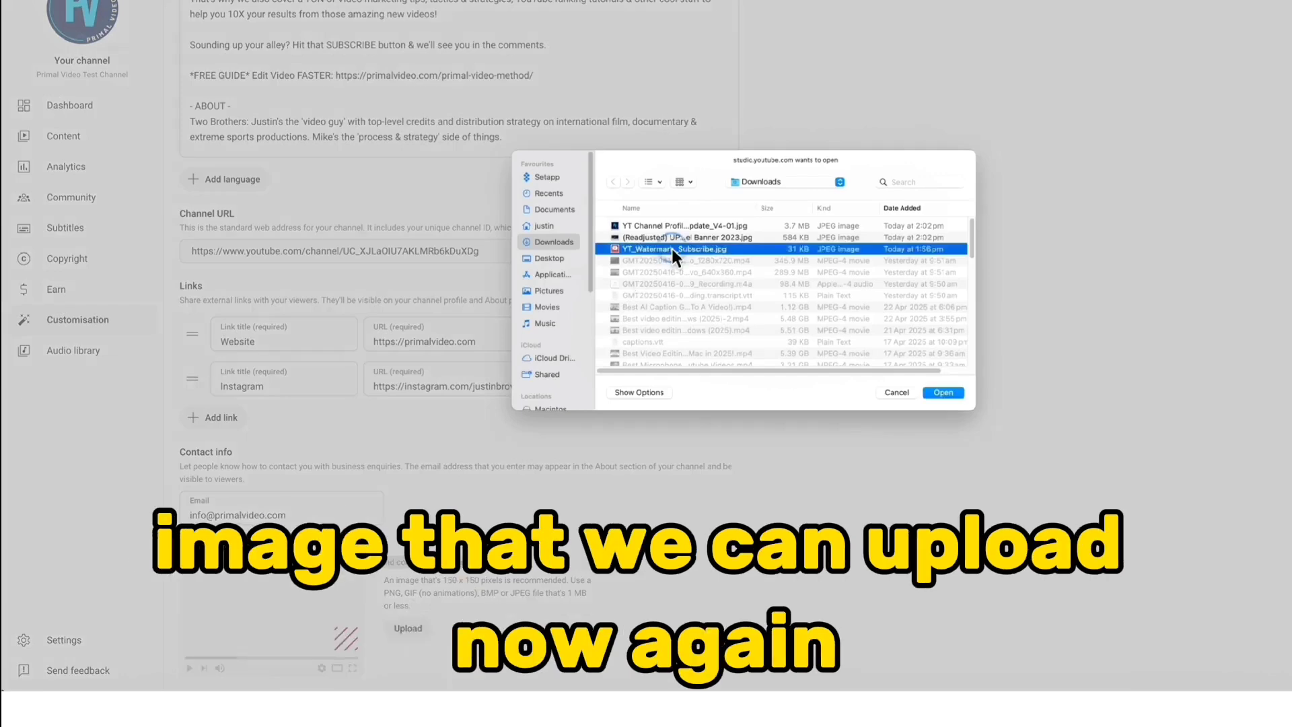
click(950, 395)
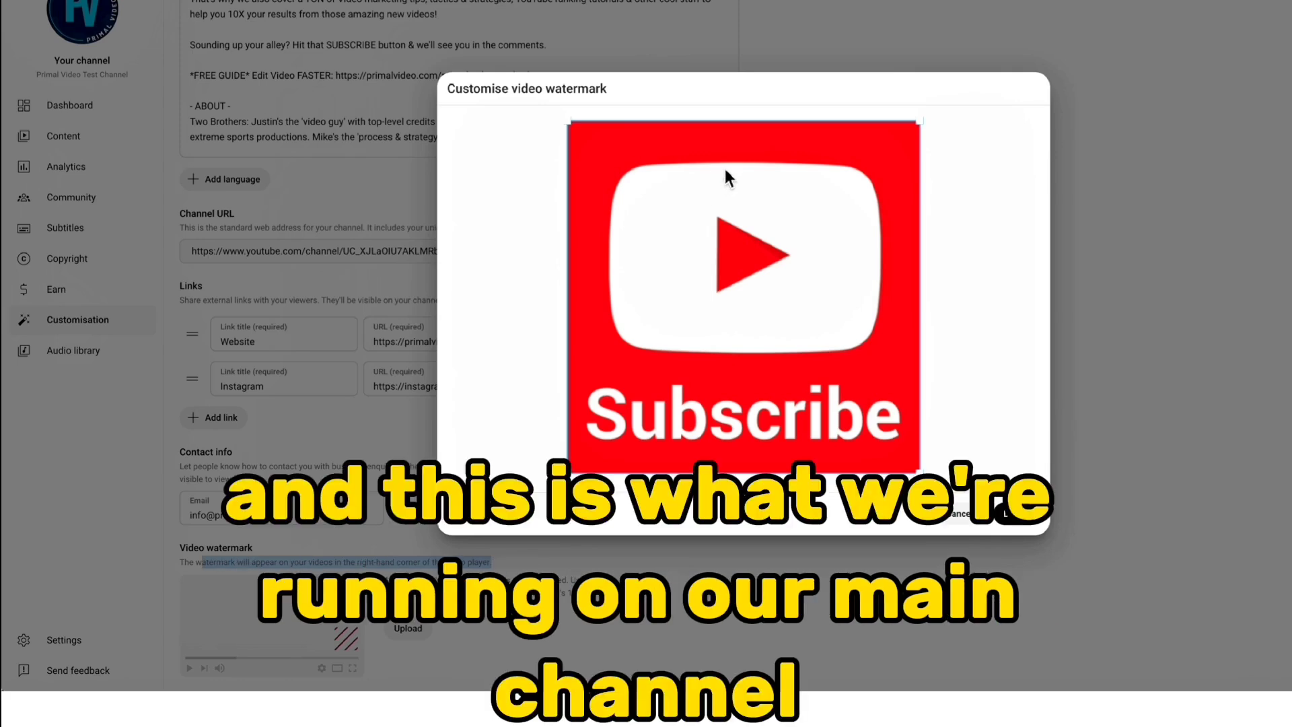
click(1011, 516)
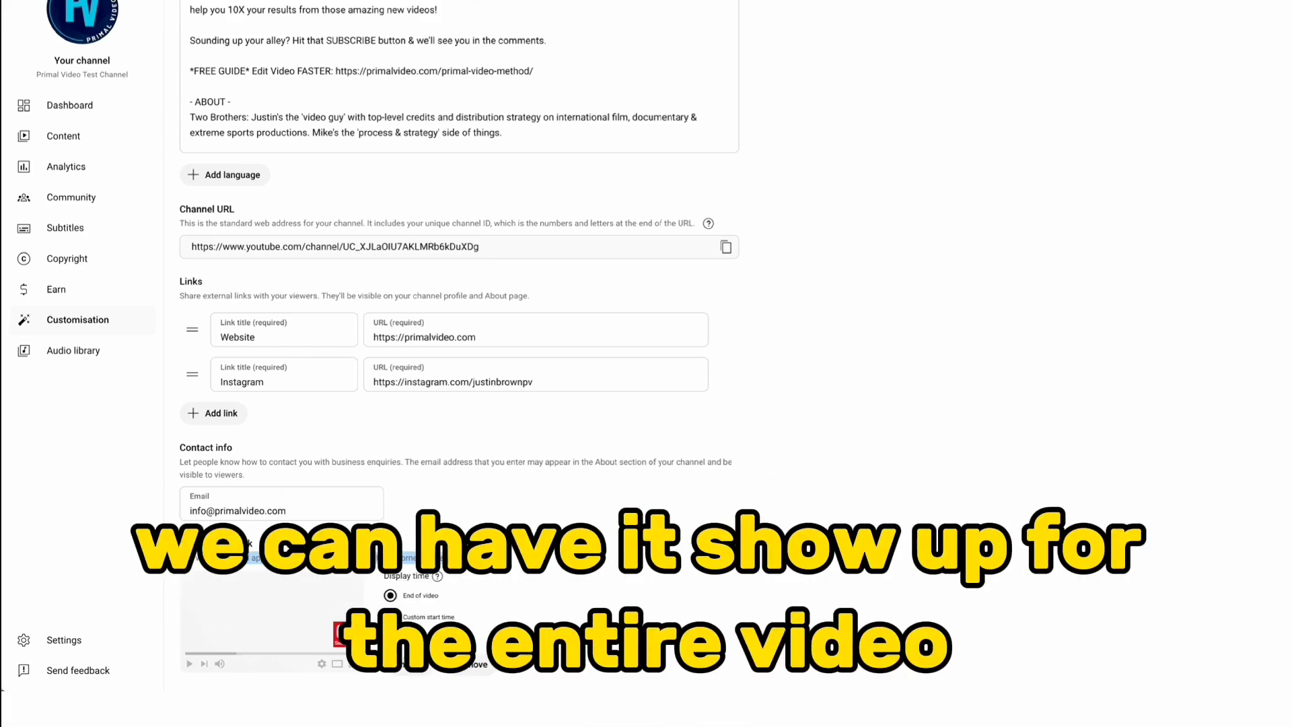
click(397, 617)
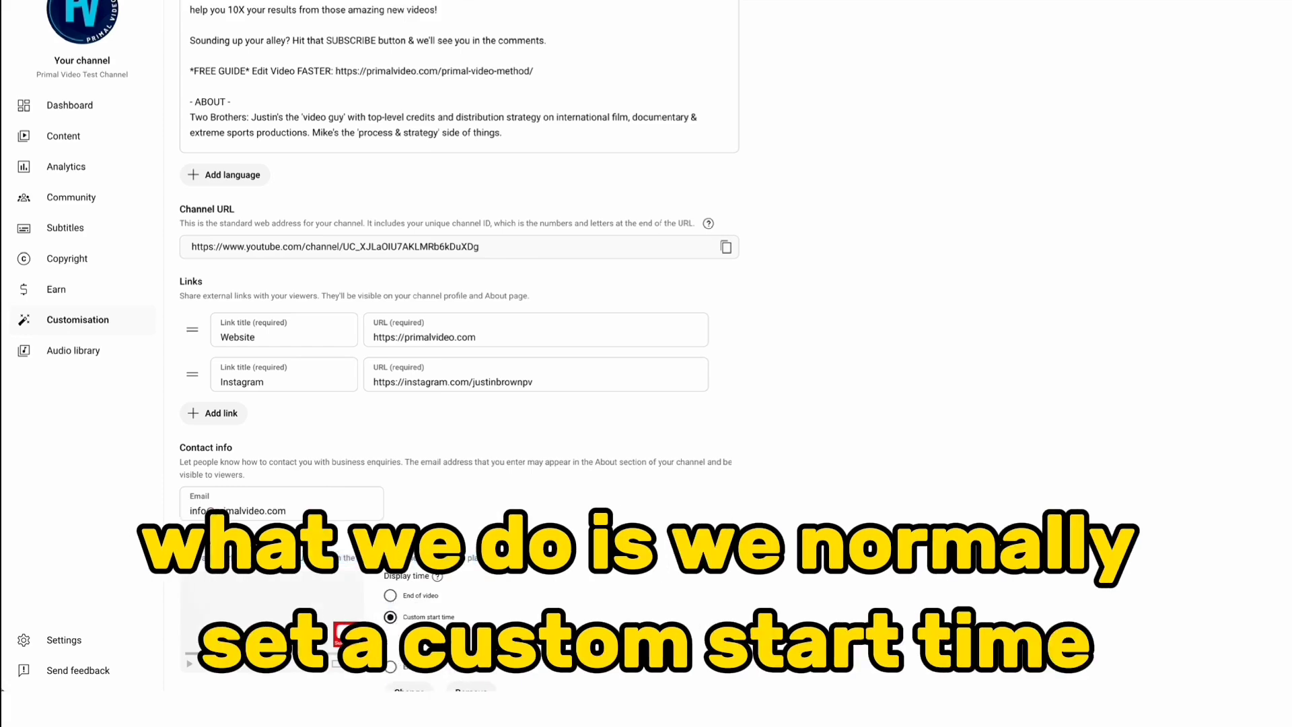
drag(440, 642, 433, 642)
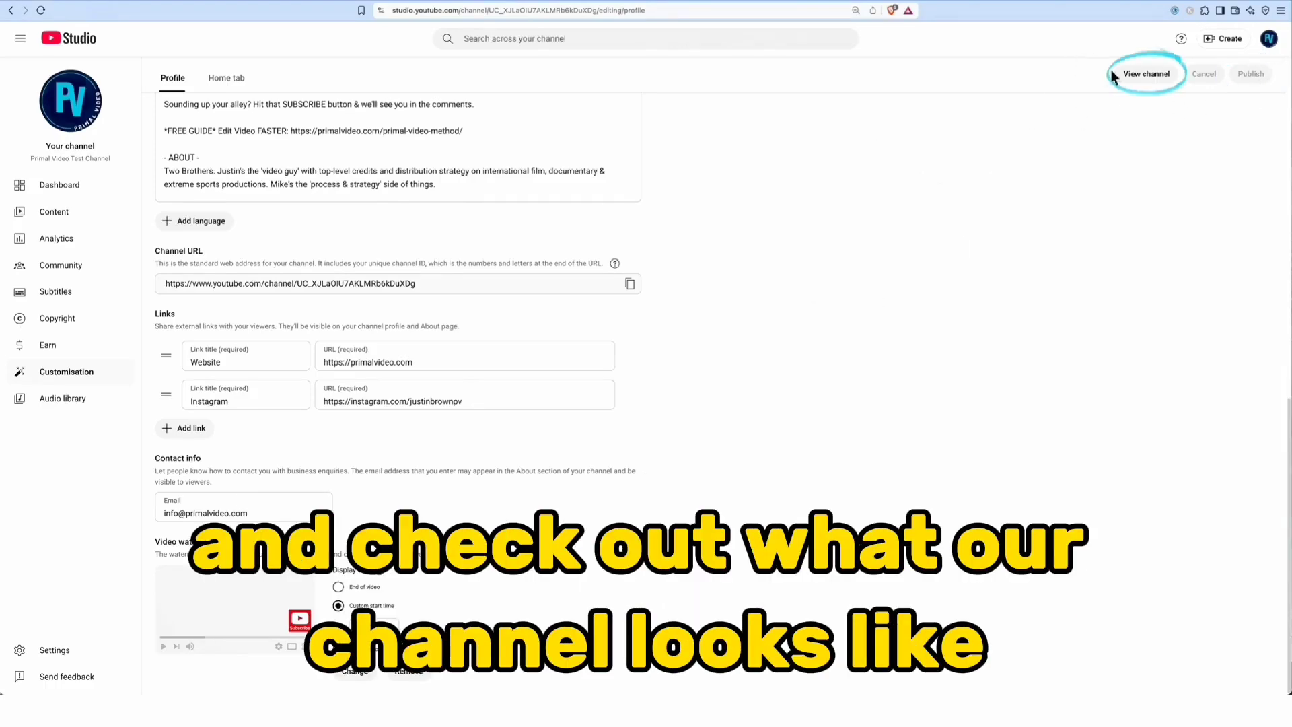
View the public page of the test channel and review its full description and links
click(1146, 74)
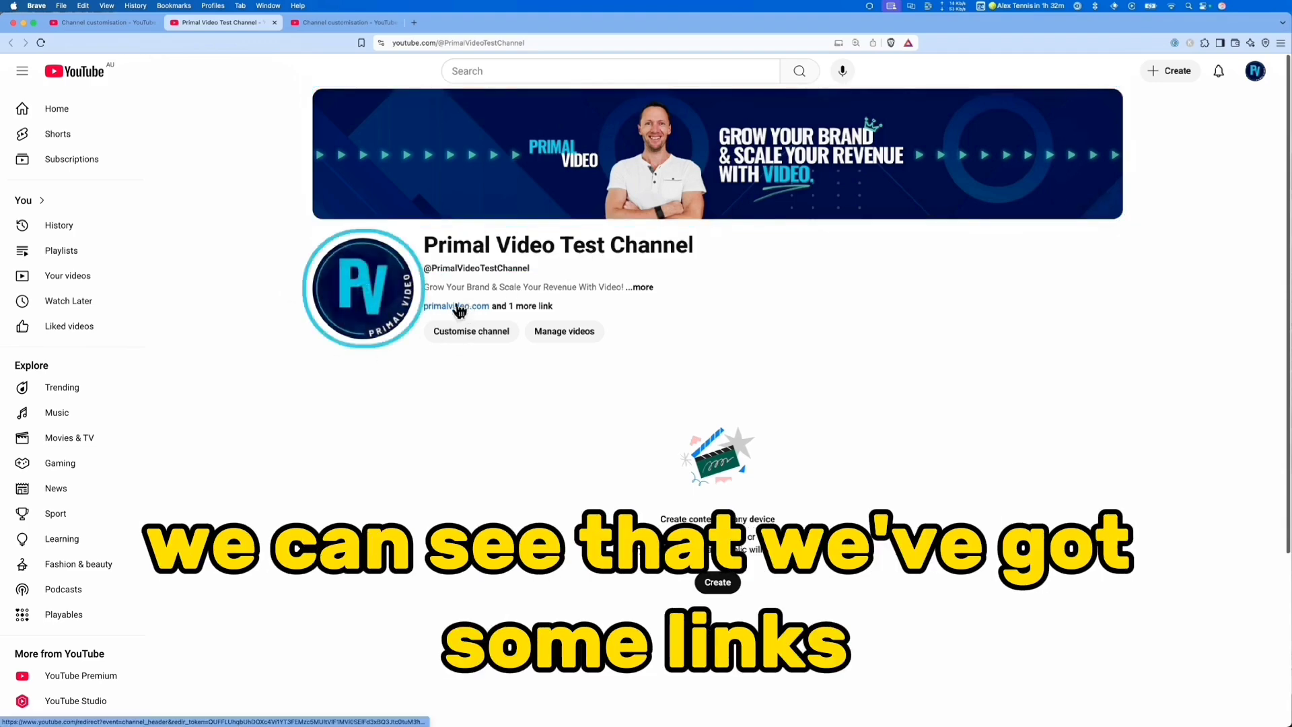
click(544, 308)
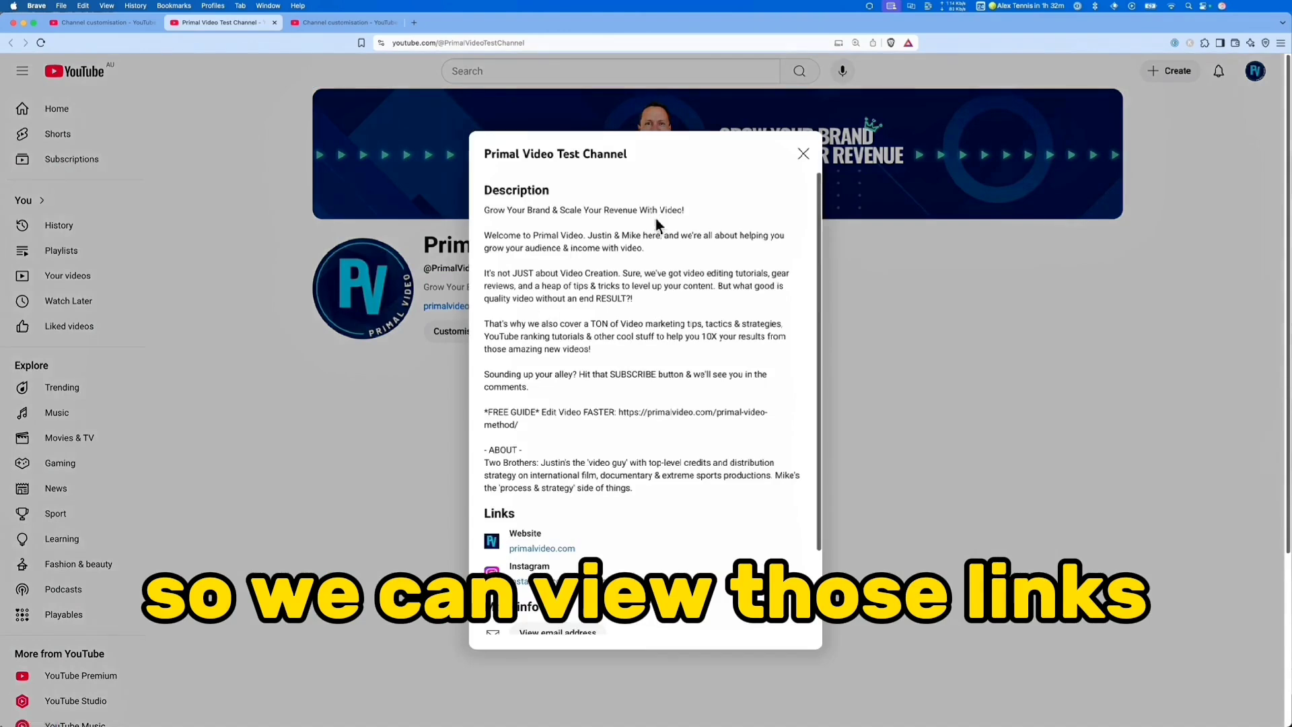
scroll(613, 446, down, 3)
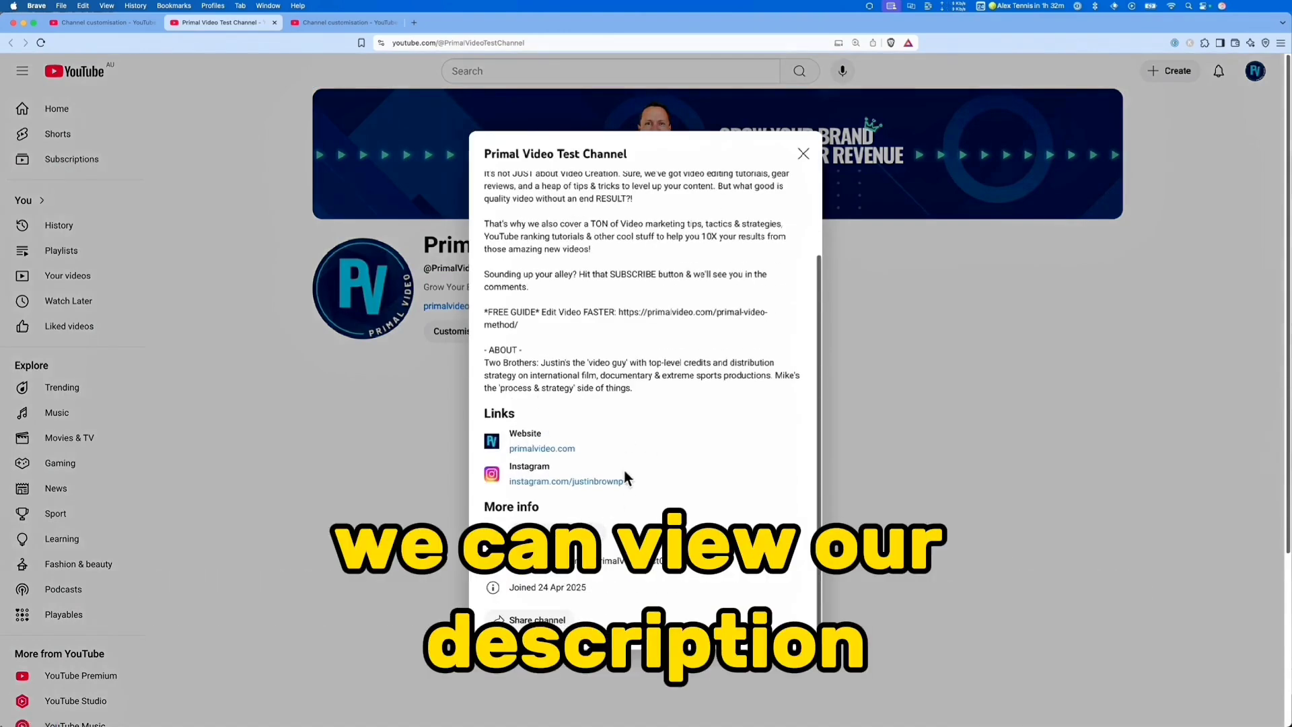
click(919, 409)
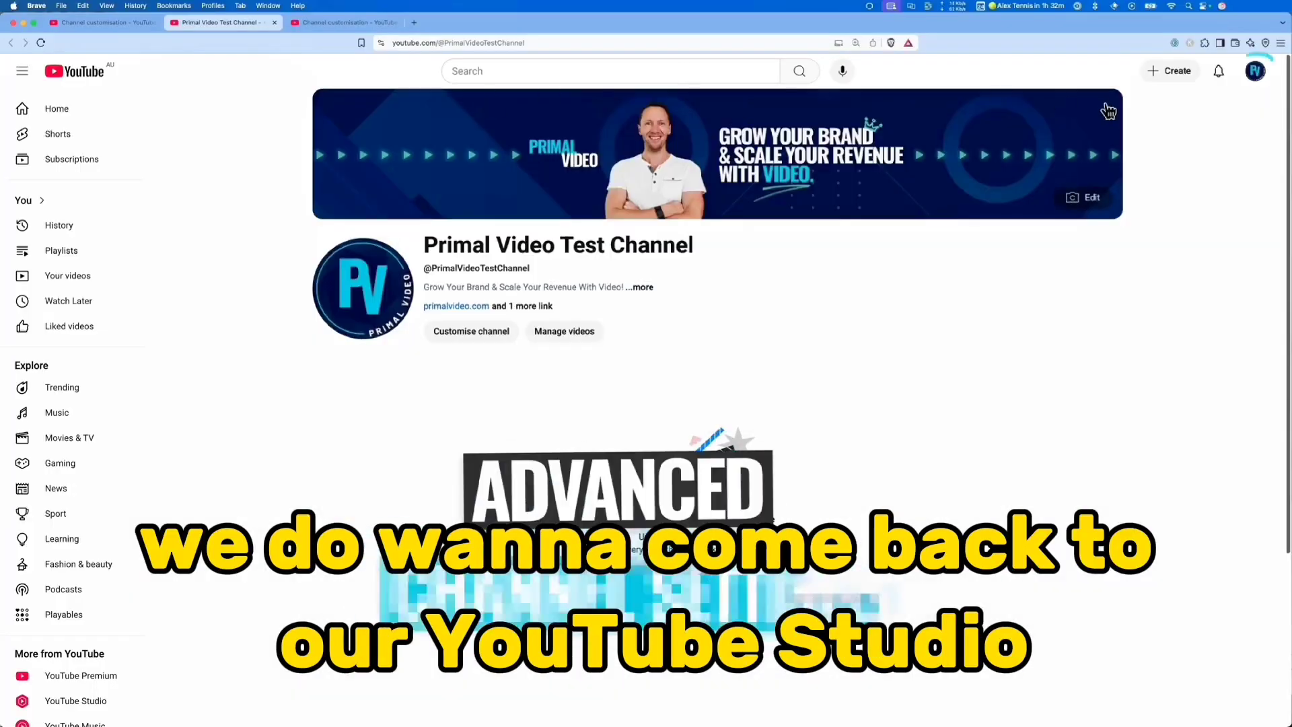
Return to YouTube Studio and set the channel's country of residence to Australia in the settings
click(1255, 70)
click(1171, 249)
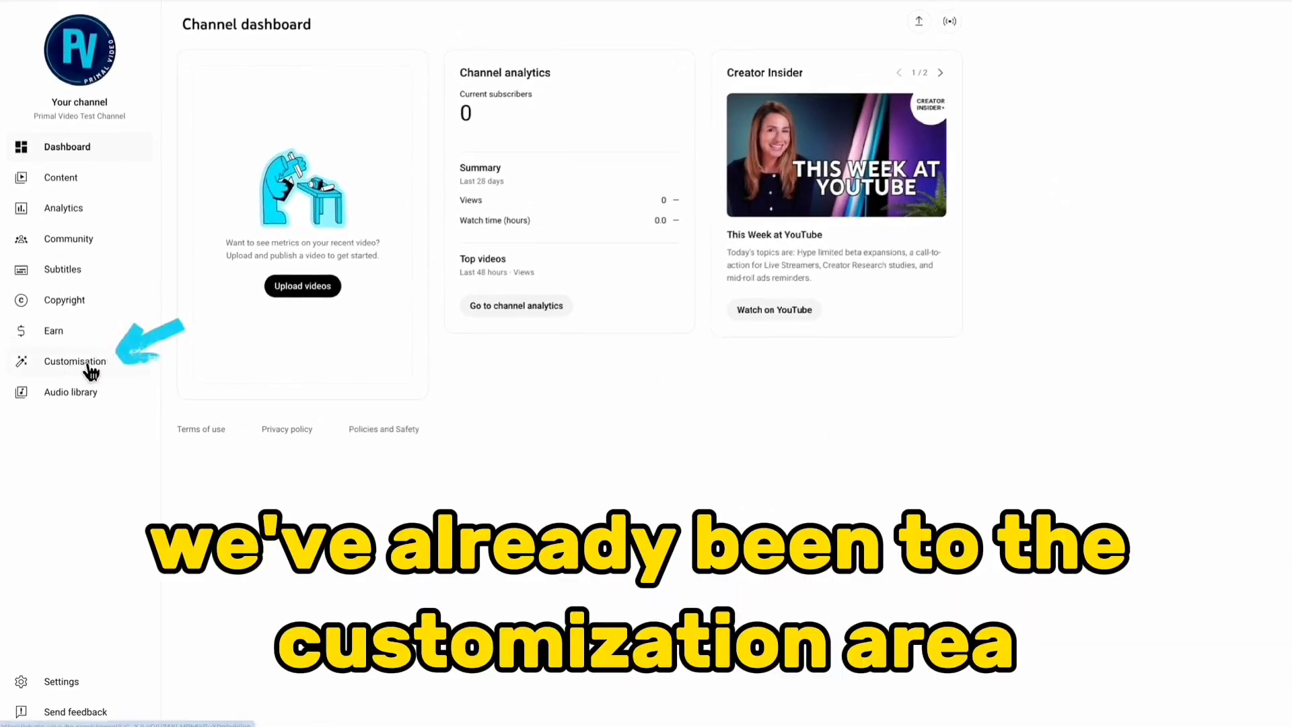
click(66, 682)
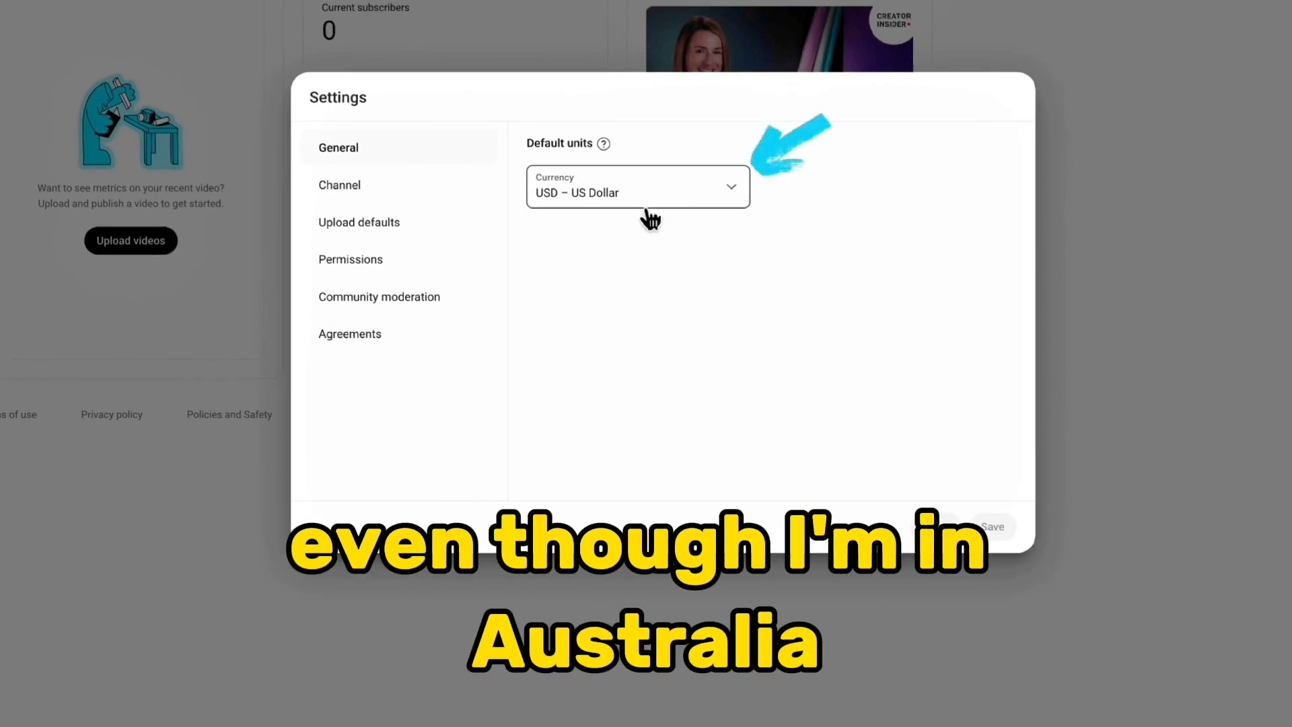
click(370, 197)
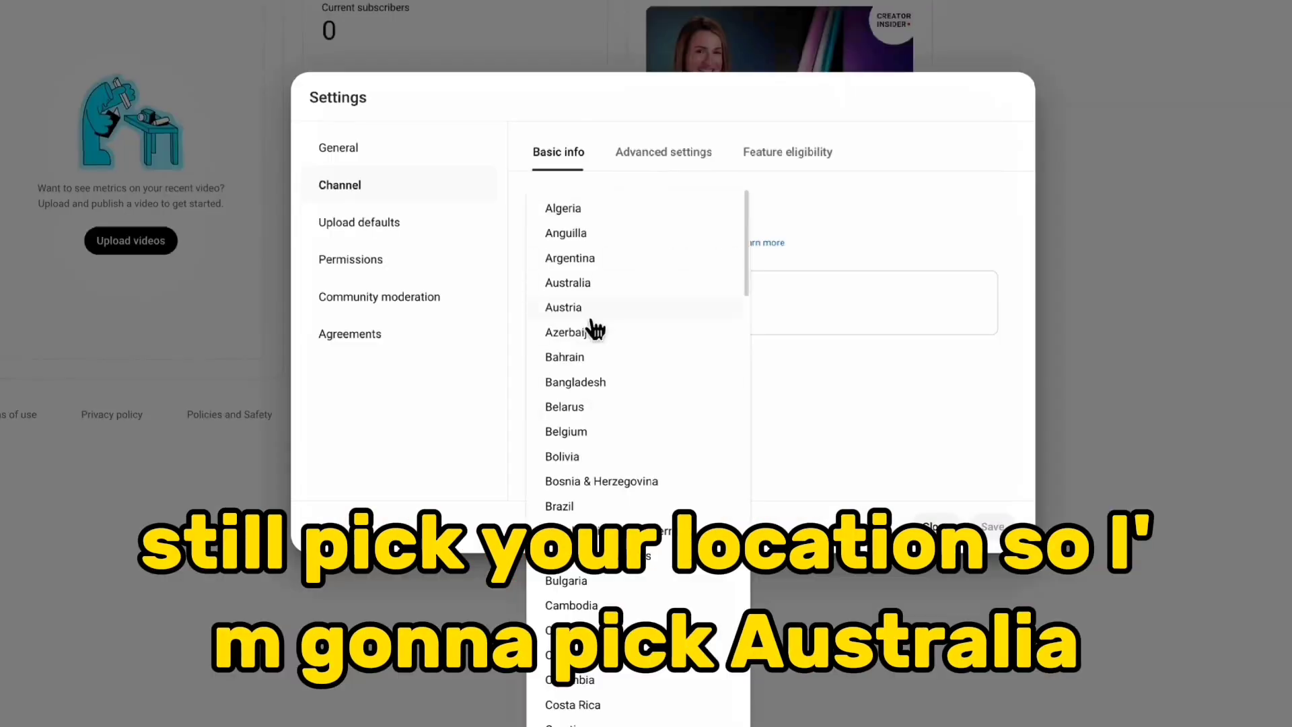
click(595, 281)
Add "how to make a youtube channel" as the first channel keyword
click(562, 314)
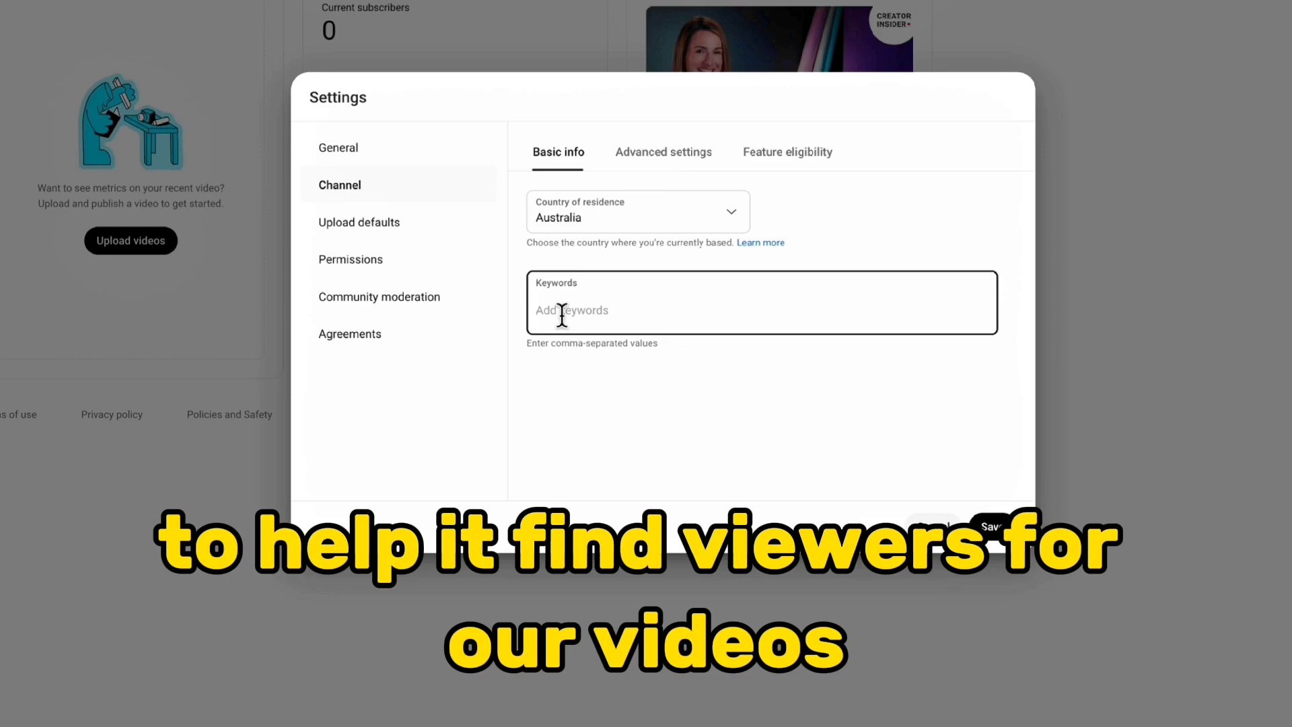
text(how to make a youtube channel)
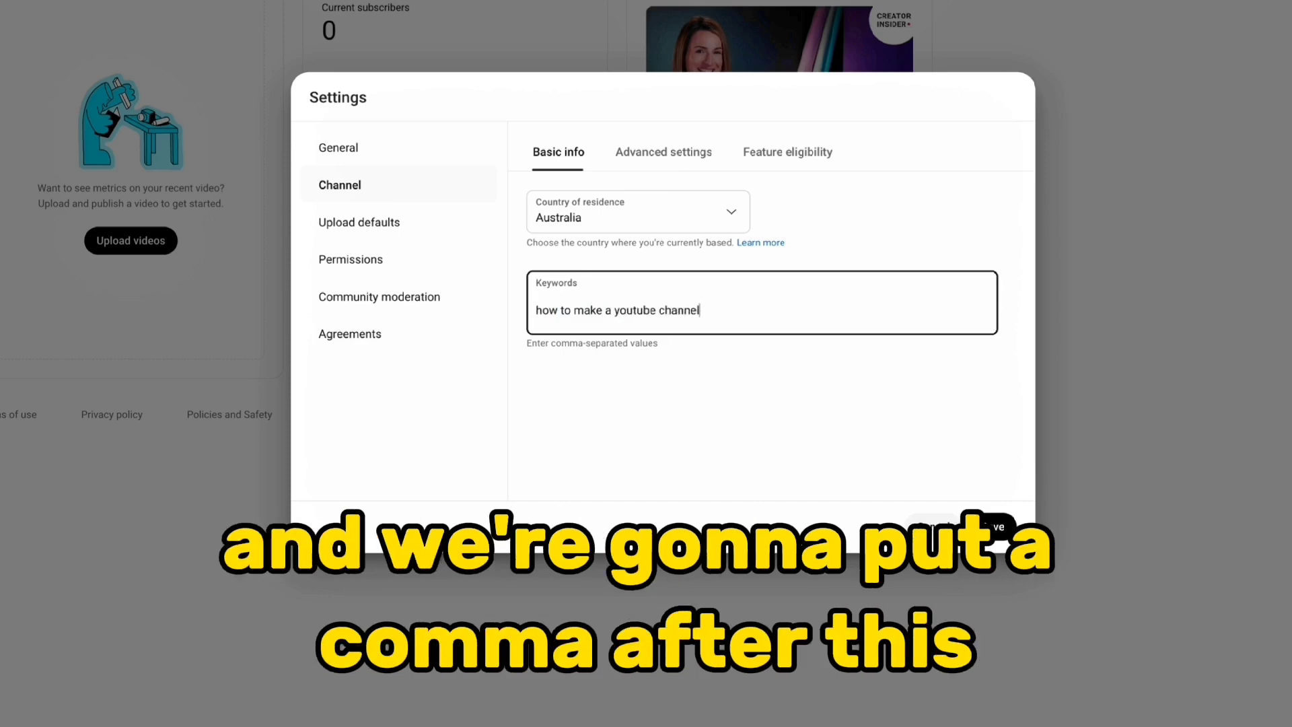
text(,)
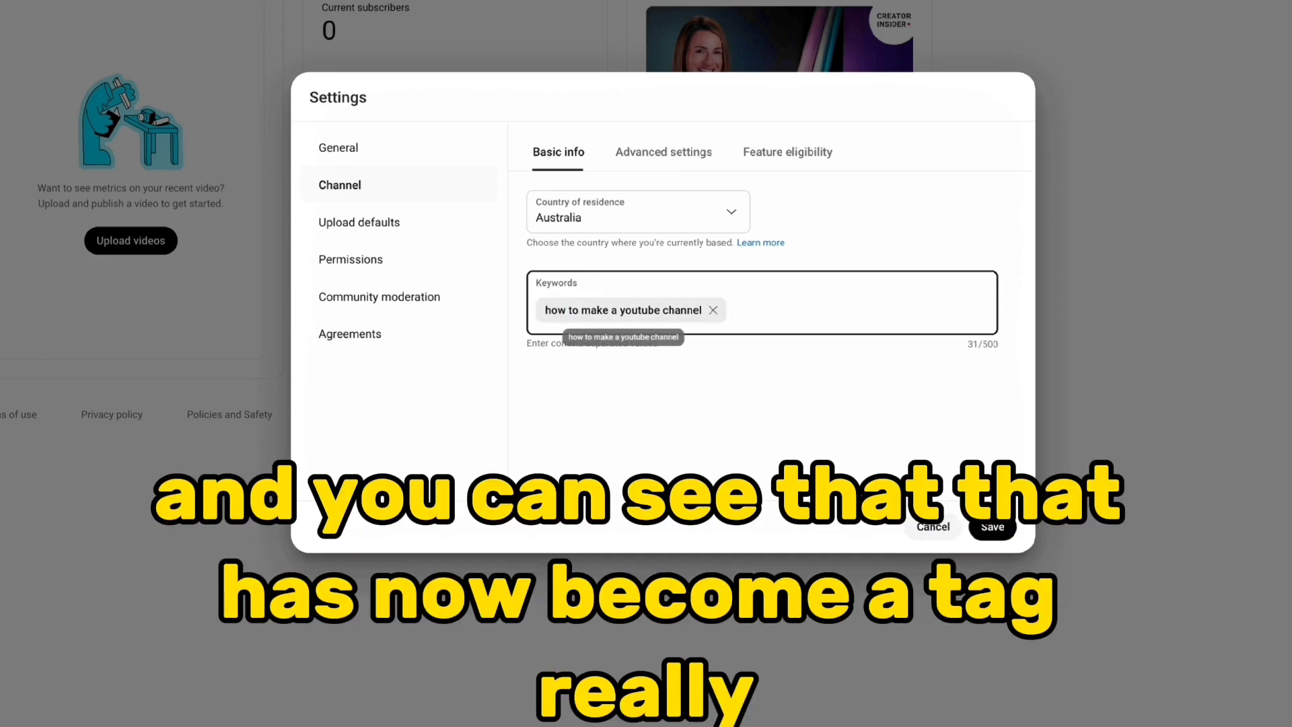
text(best editing software,how to edit video,)
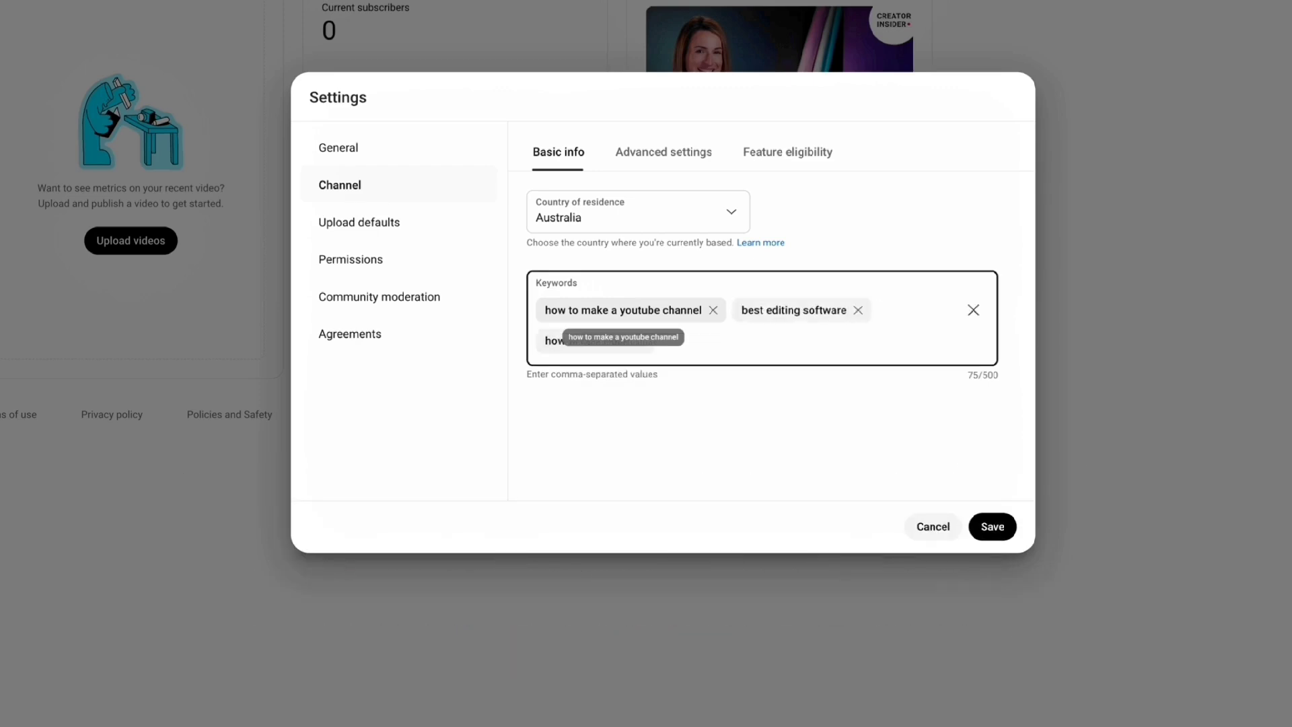
text( to make youtub)
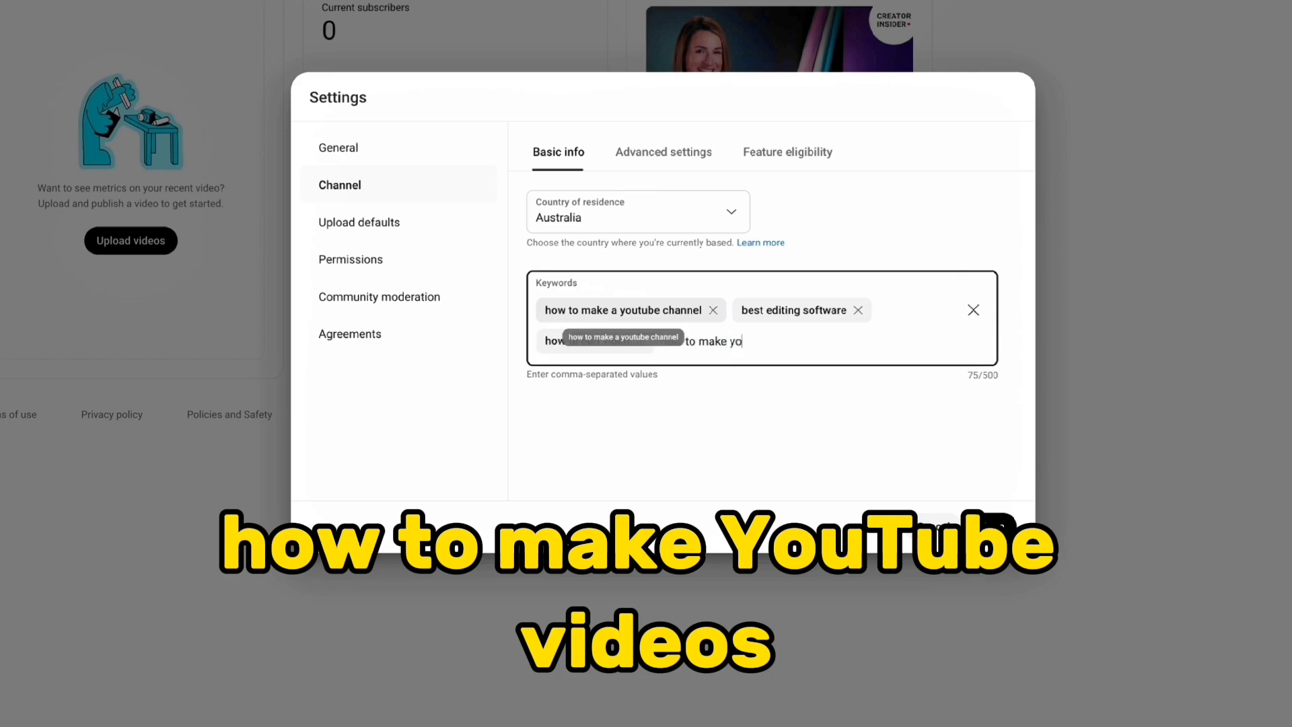
text(e videos,)
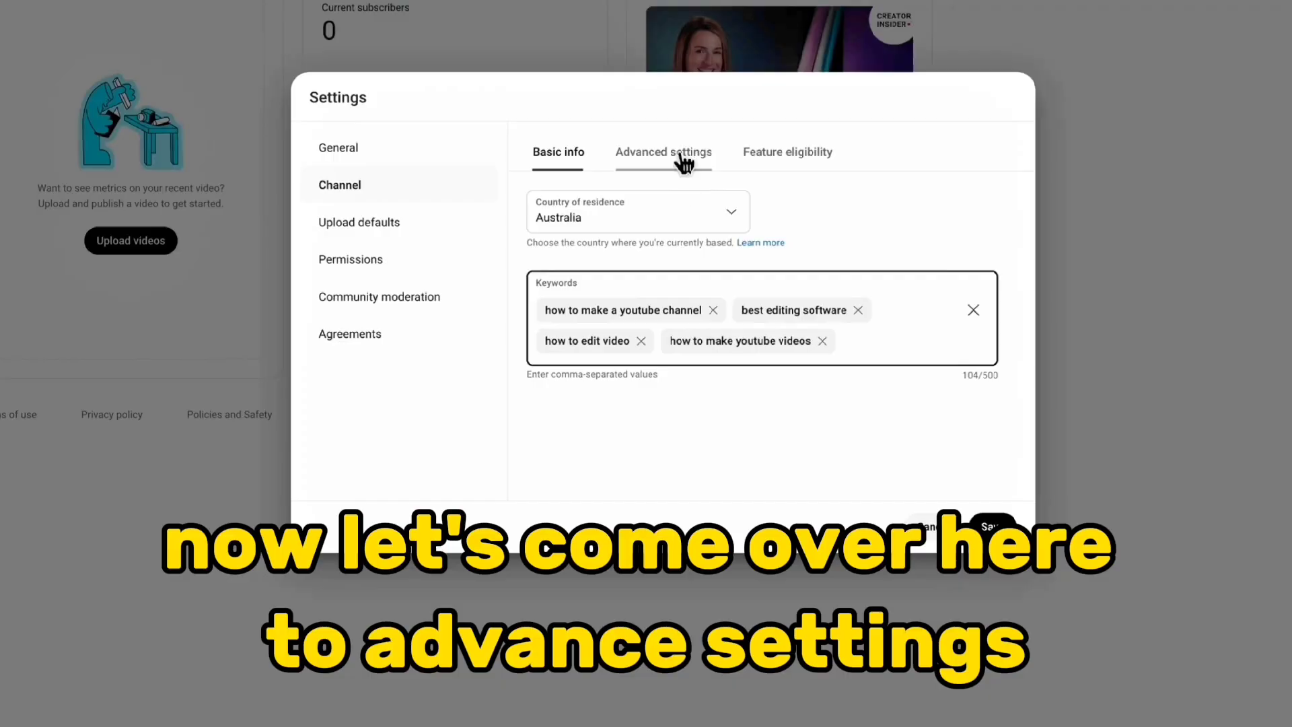
In the channel's advanced settings, set the audience to not Made for Kids
click(681, 153)
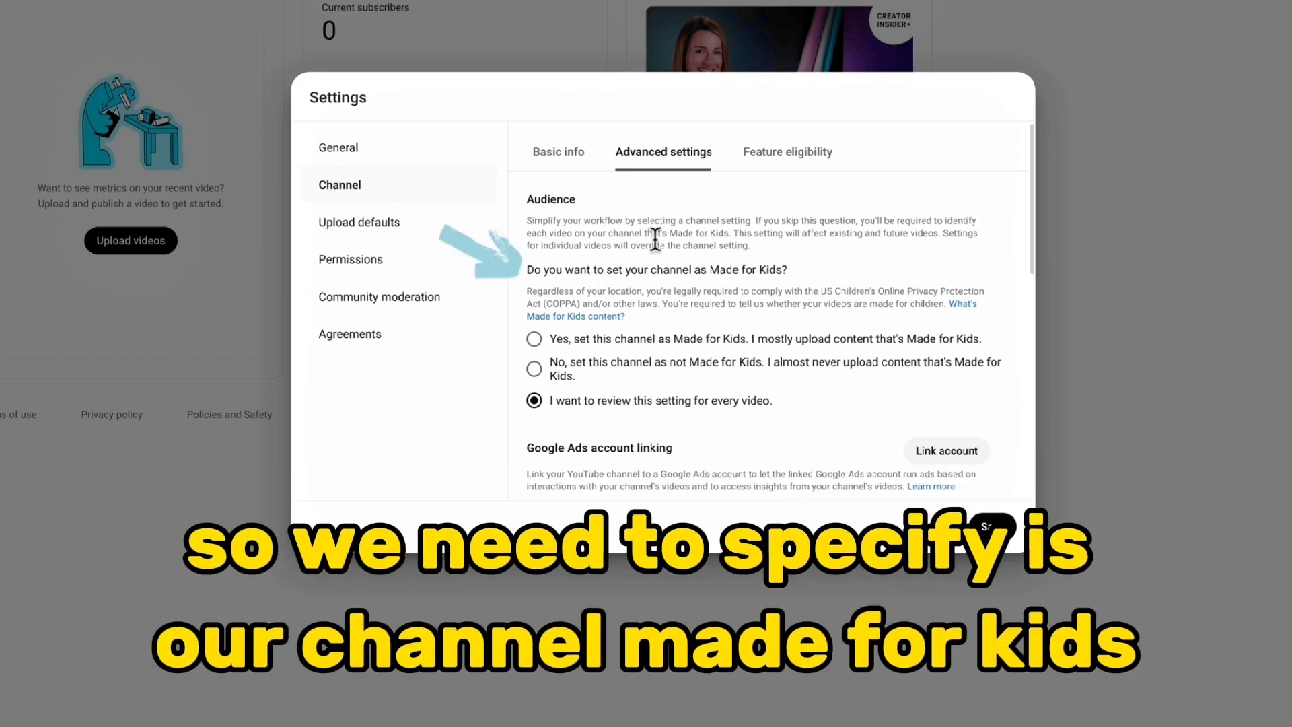
drag(528, 269, 821, 273)
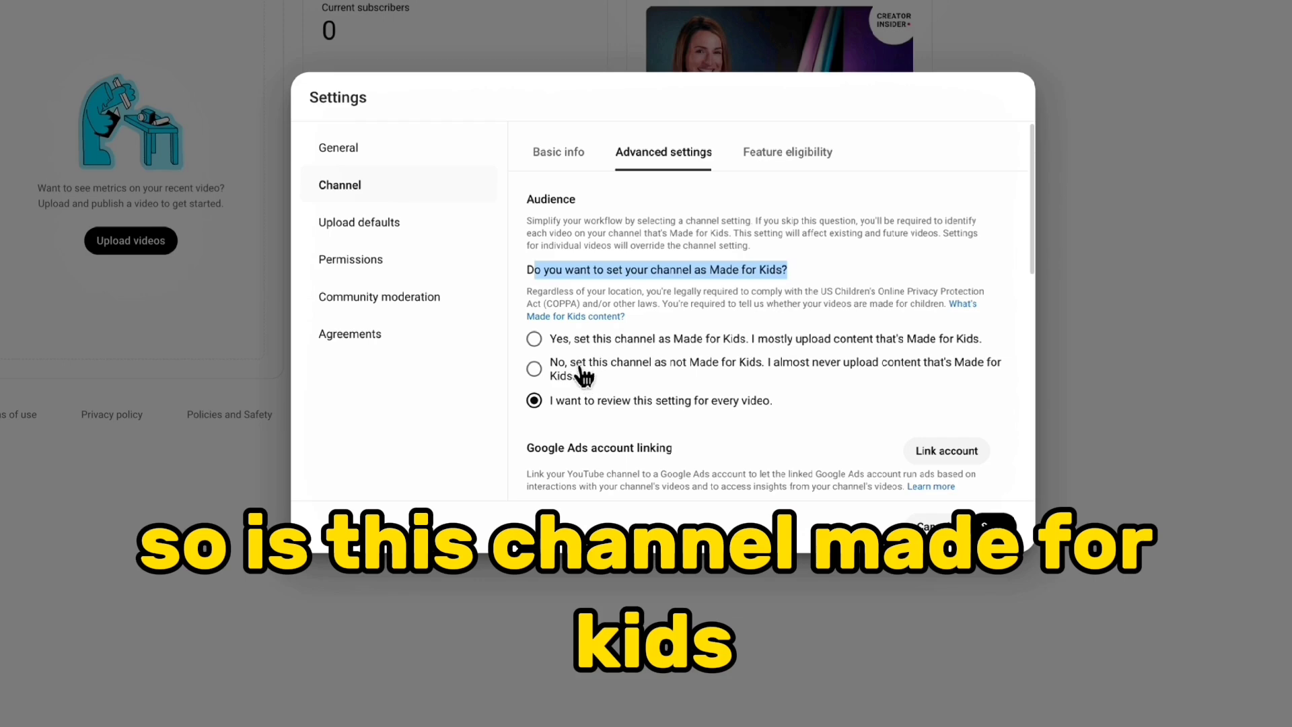
click(535, 370)
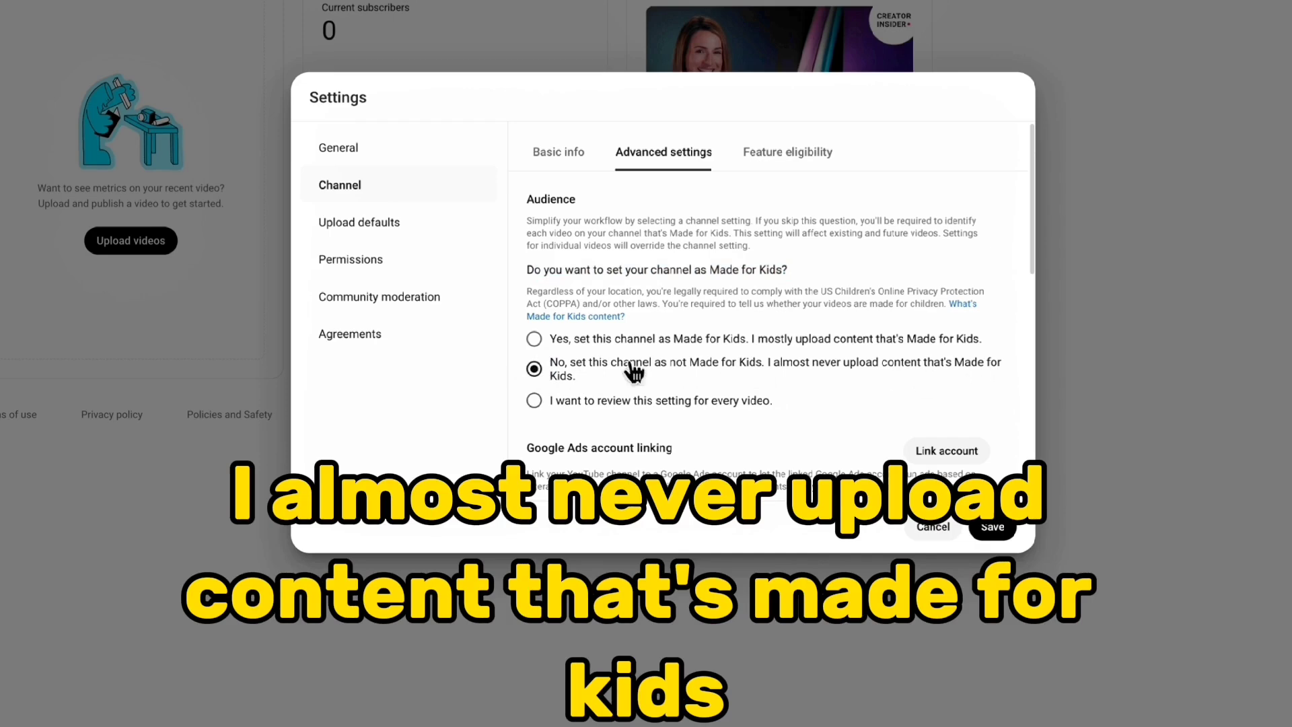
Review the remaining advanced channel settings, including automatic captions, interest-based ads, clips and third-party training
scroll(817, 433, down, 3)
scroll(816, 433, down, 2)
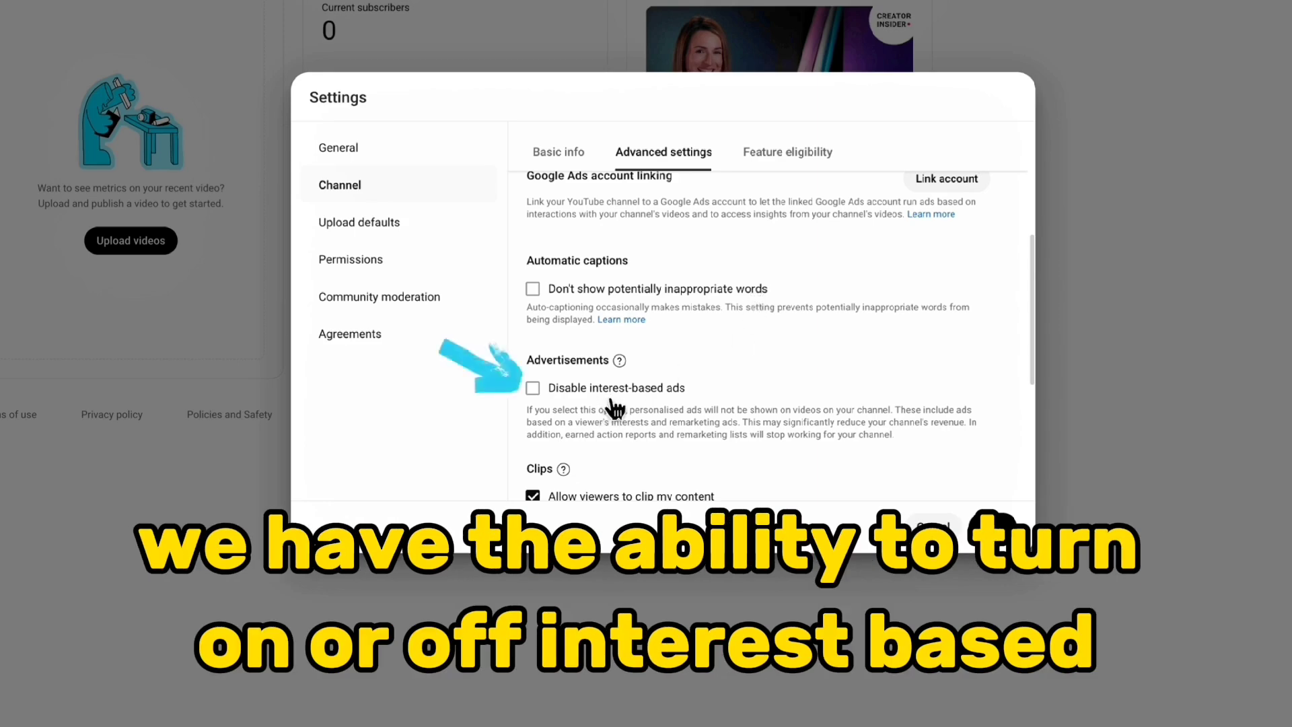
drag(535, 410, 886, 410)
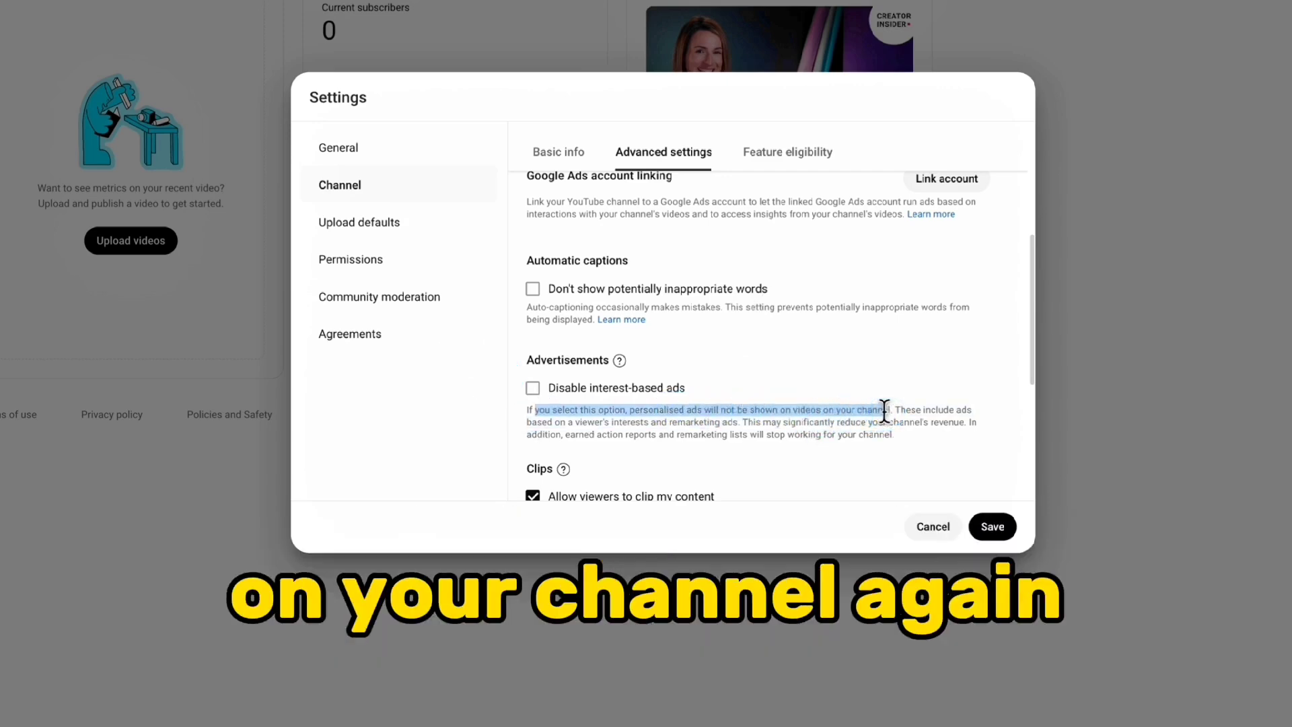
scroll(868, 416, up, 1)
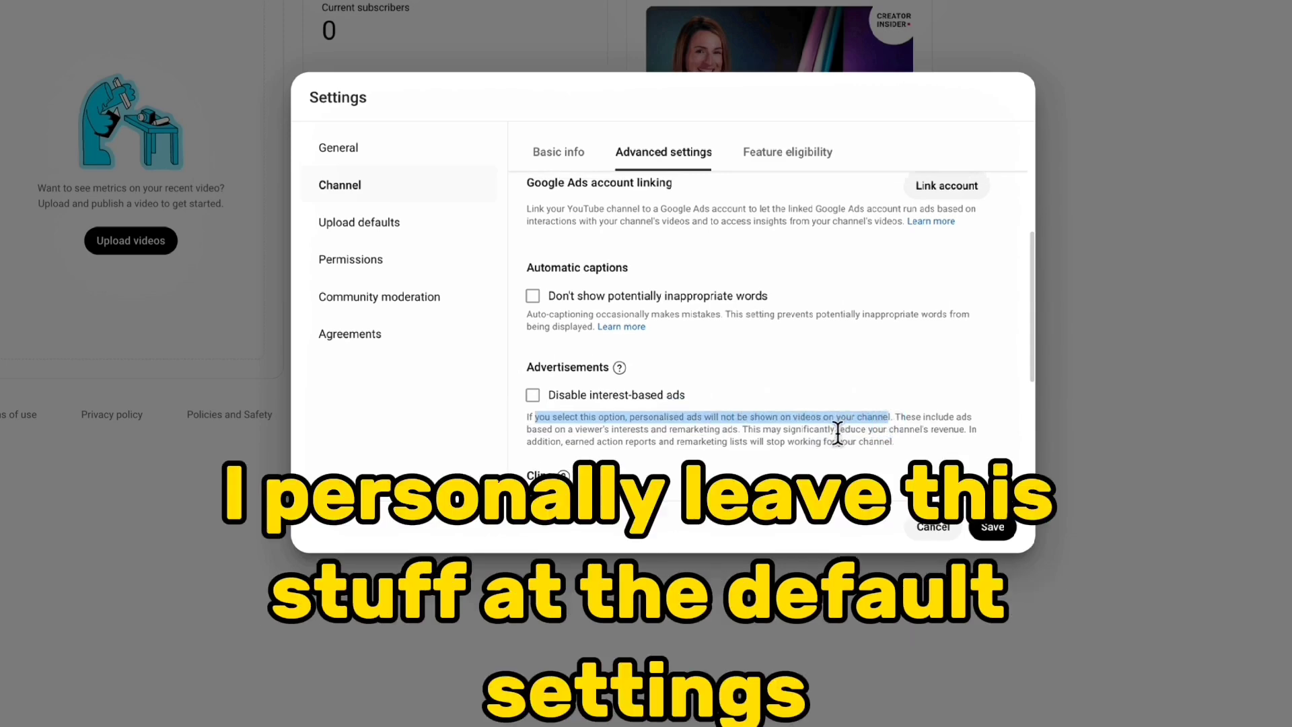
scroll(841, 437, down, 1)
scroll(805, 342, down, 3)
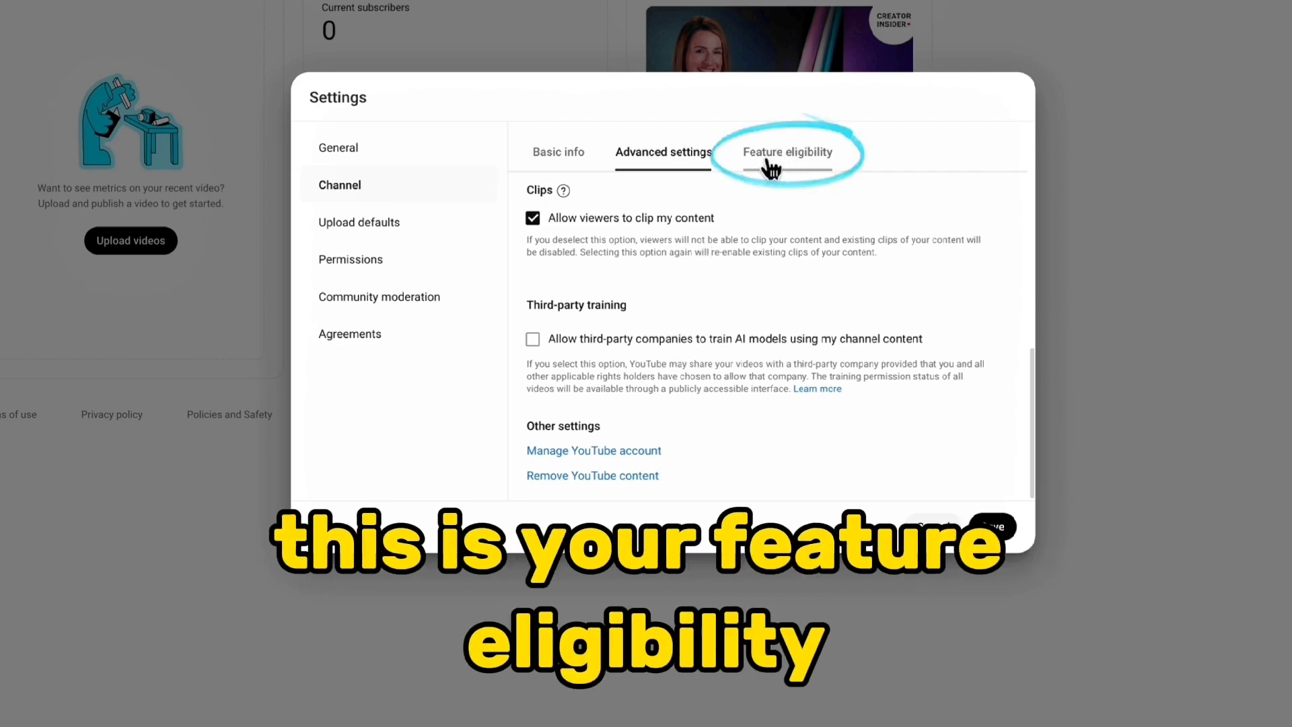
Under feature eligibility, verify the channel's phone number to enable the intermediate features, and close the verification page
click(769, 163)
drag(547, 244, 645, 240)
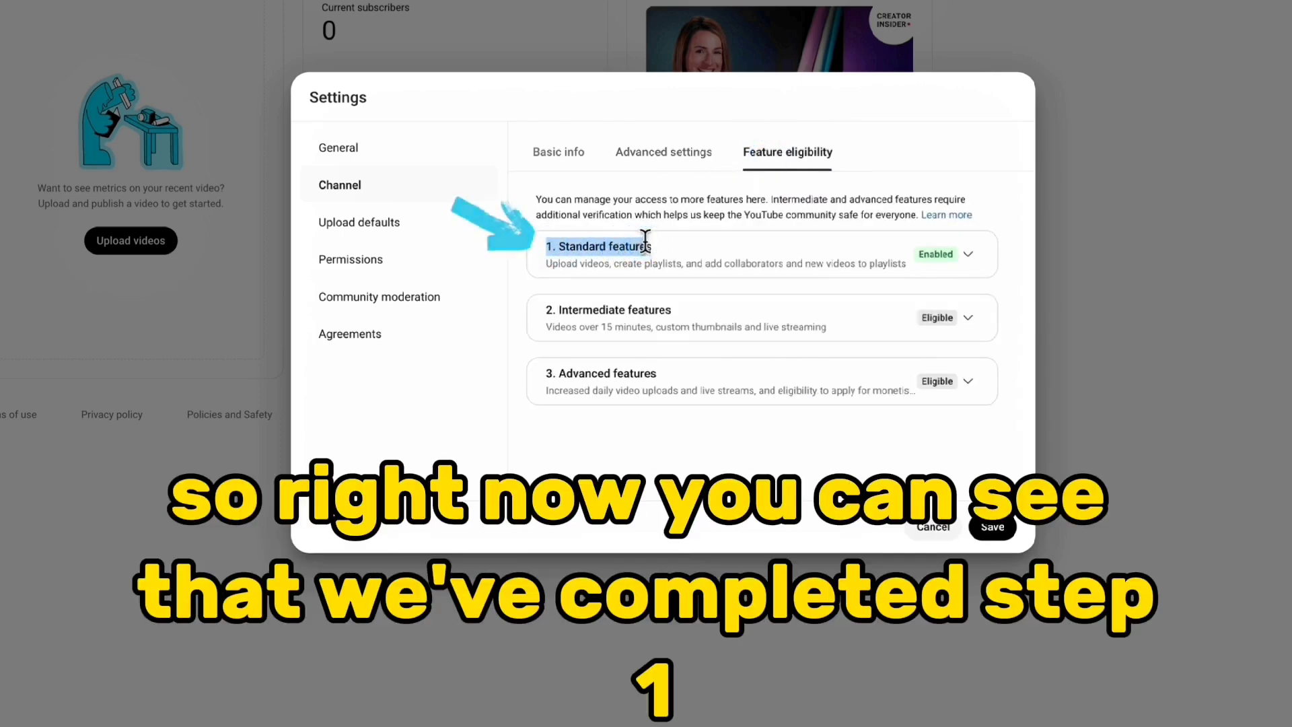
click(645, 240)
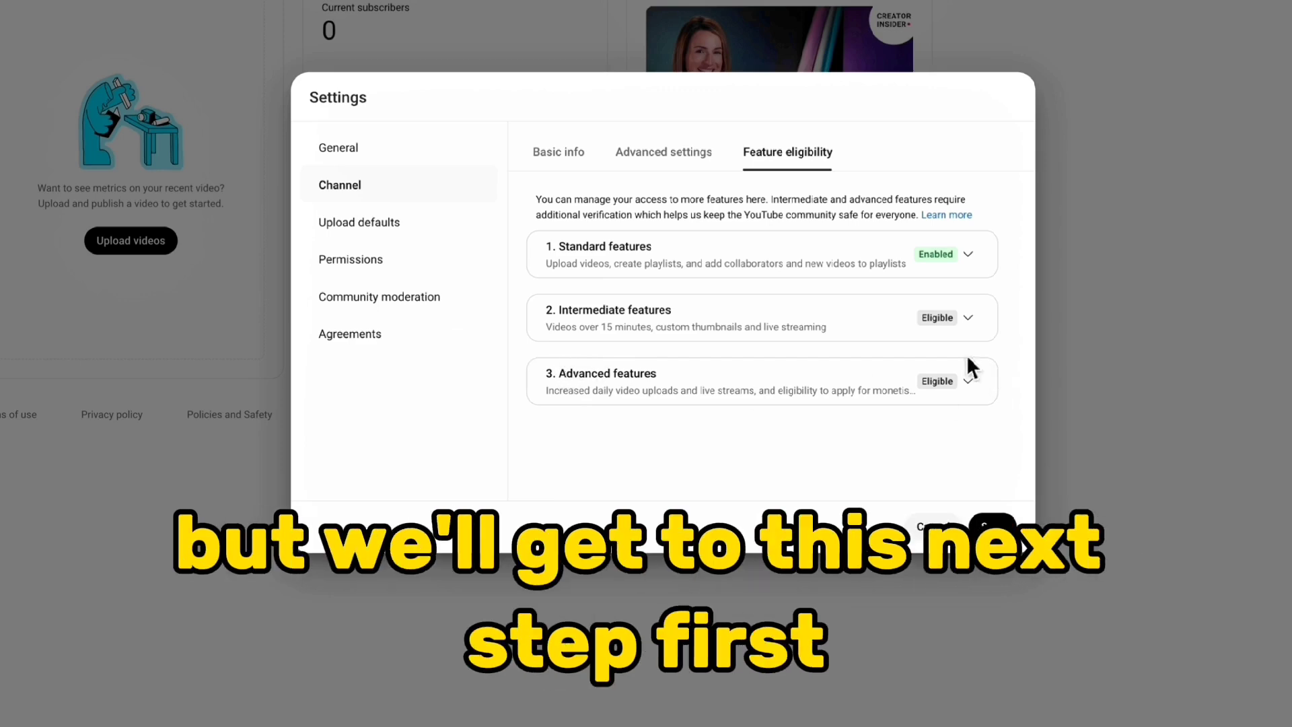
click(969, 319)
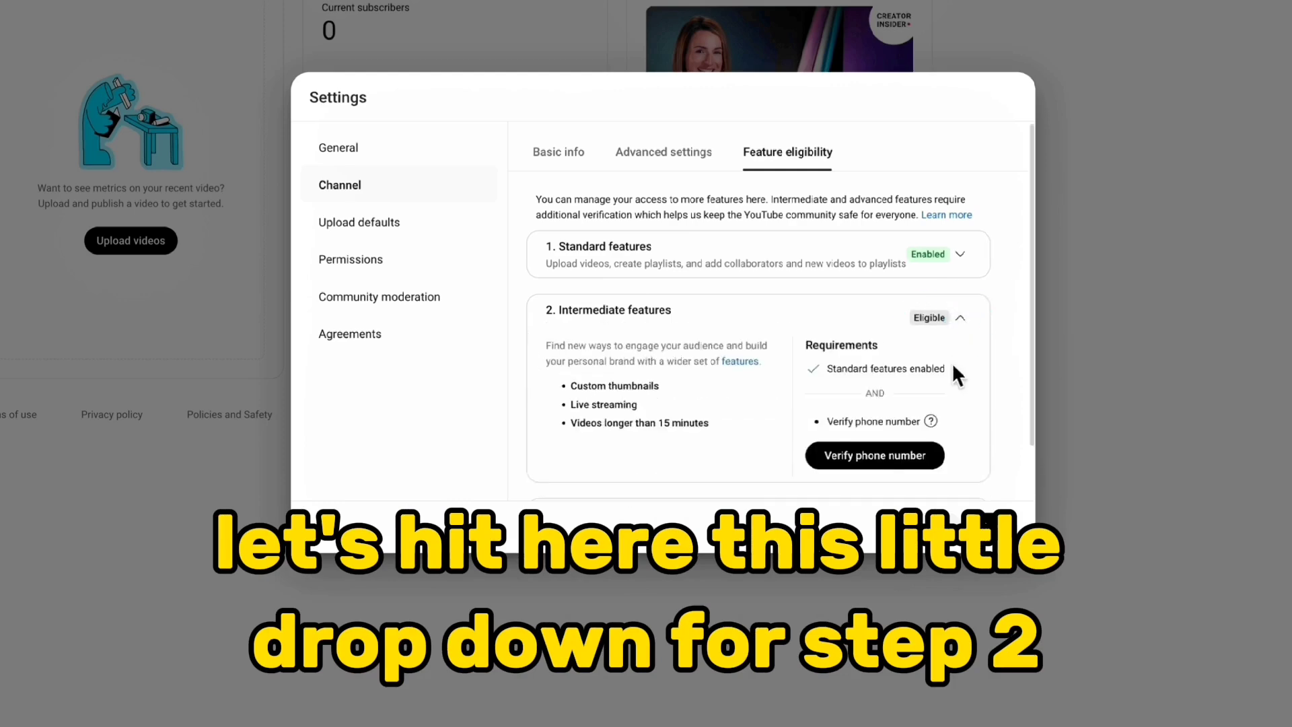
scroll(954, 367, down, 2)
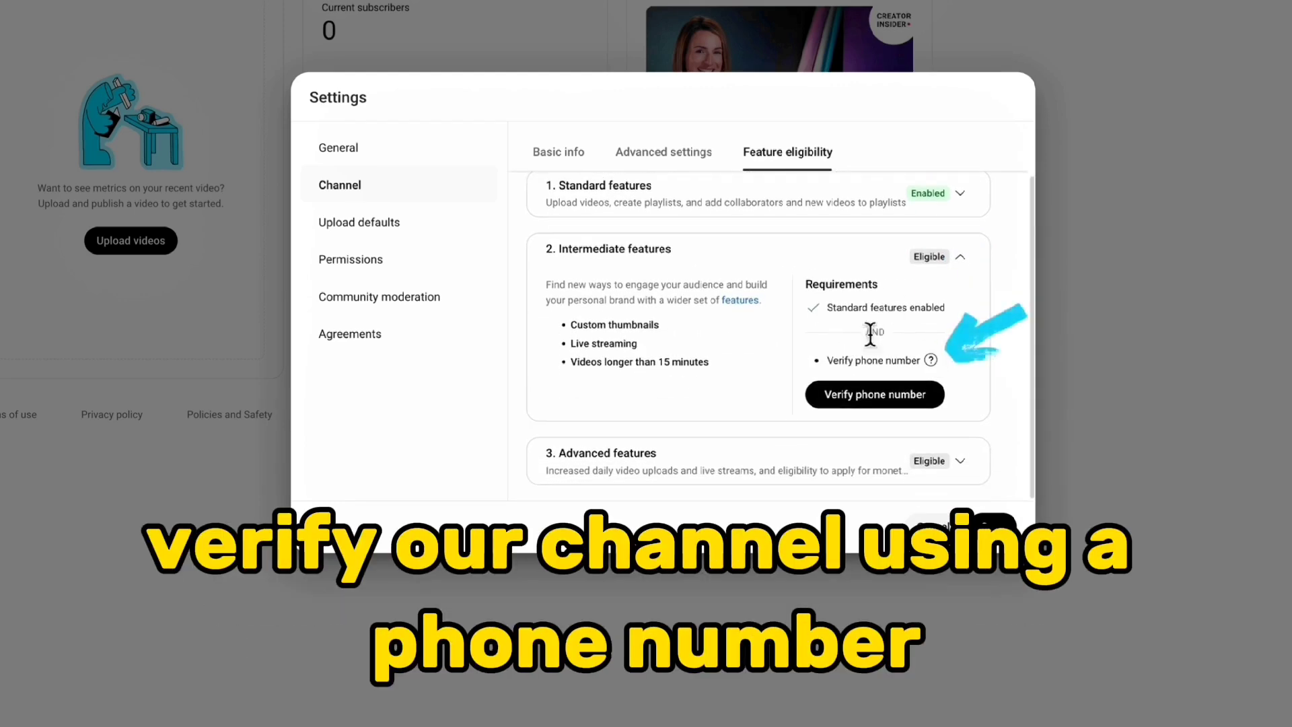
click(872, 402)
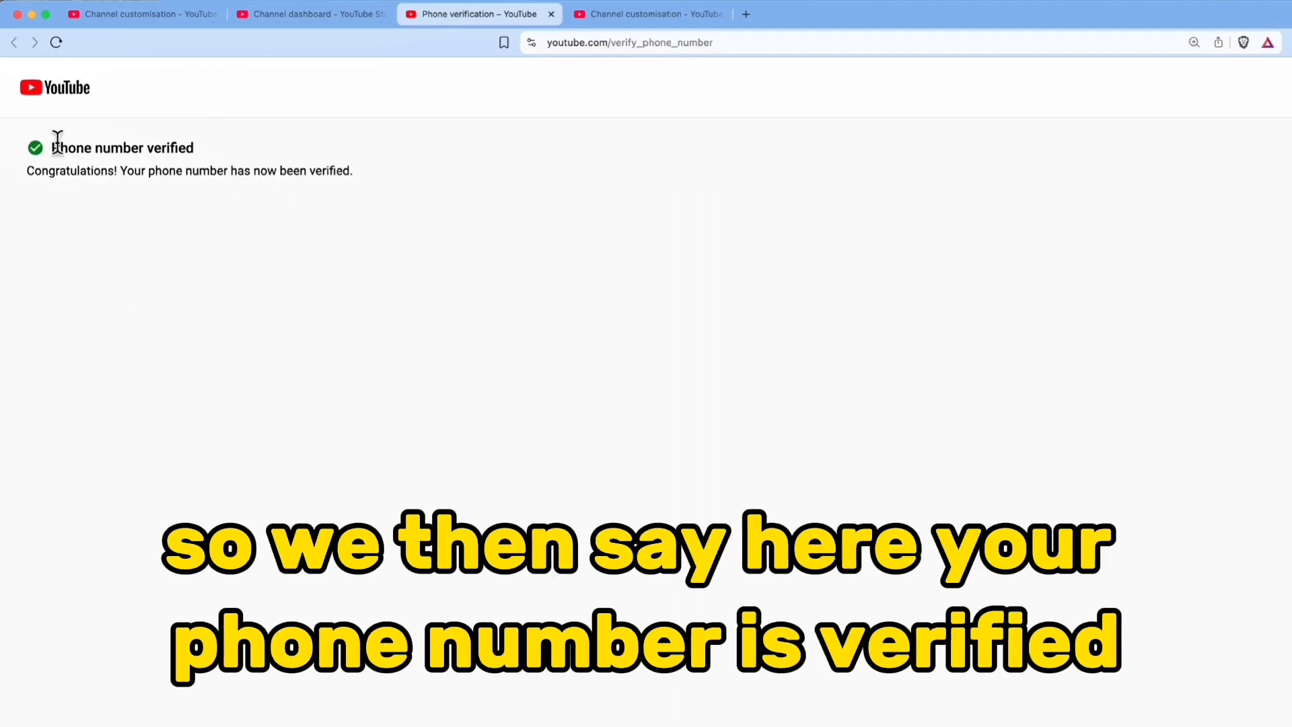
click(552, 14)
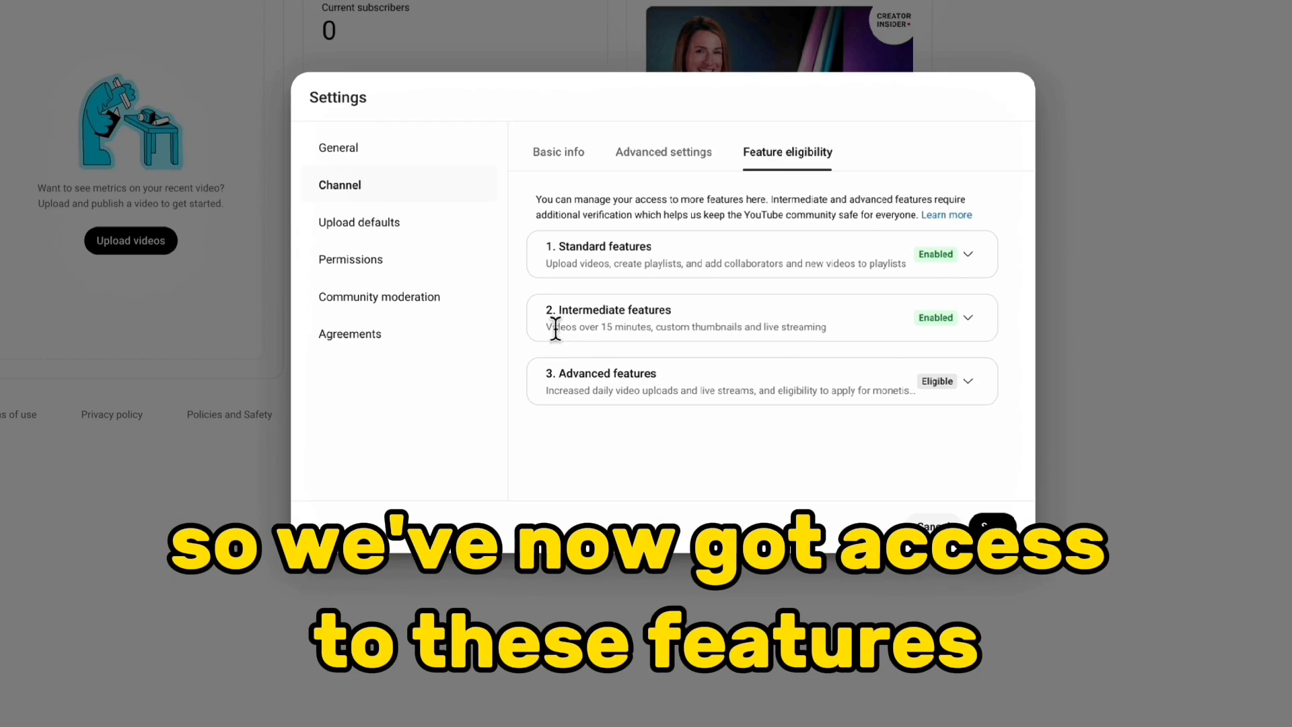
Examine which capabilities the advanced features unlock and what the video verification, valid ID and channel history requirements involve
click(969, 382)
scroll(969, 384, down, 2)
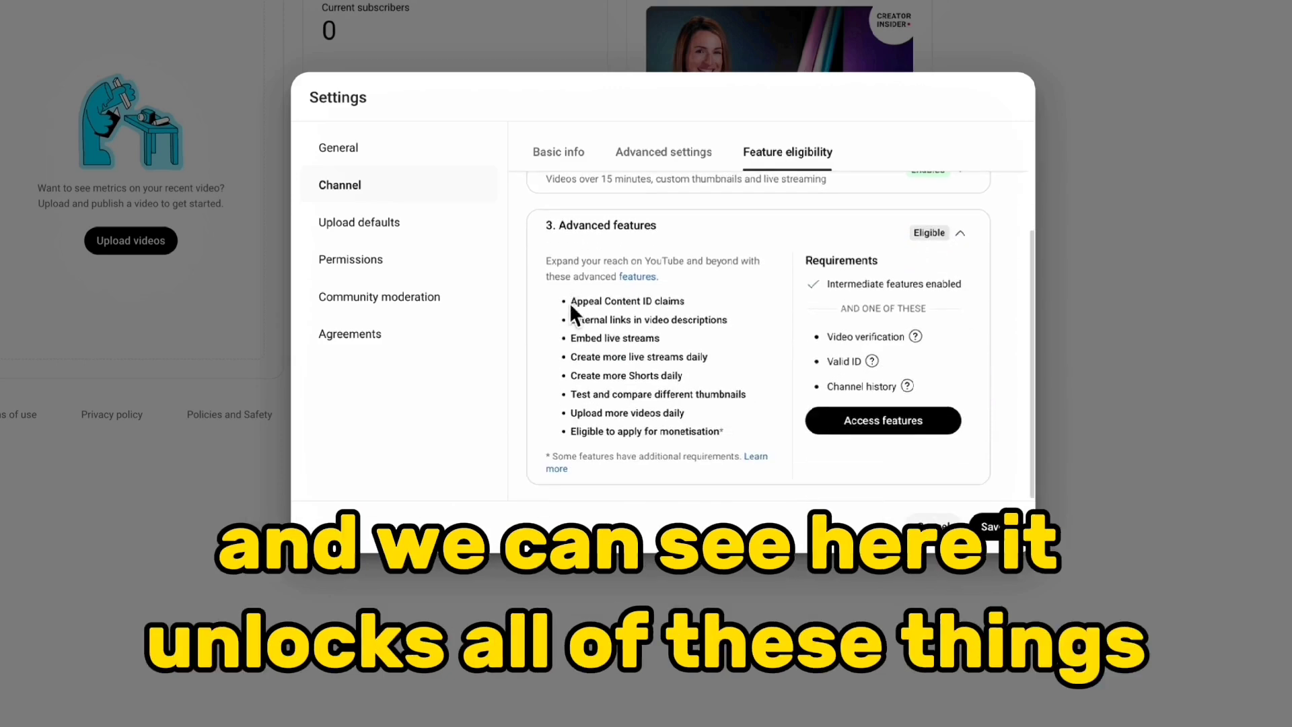
drag(571, 300, 619, 339)
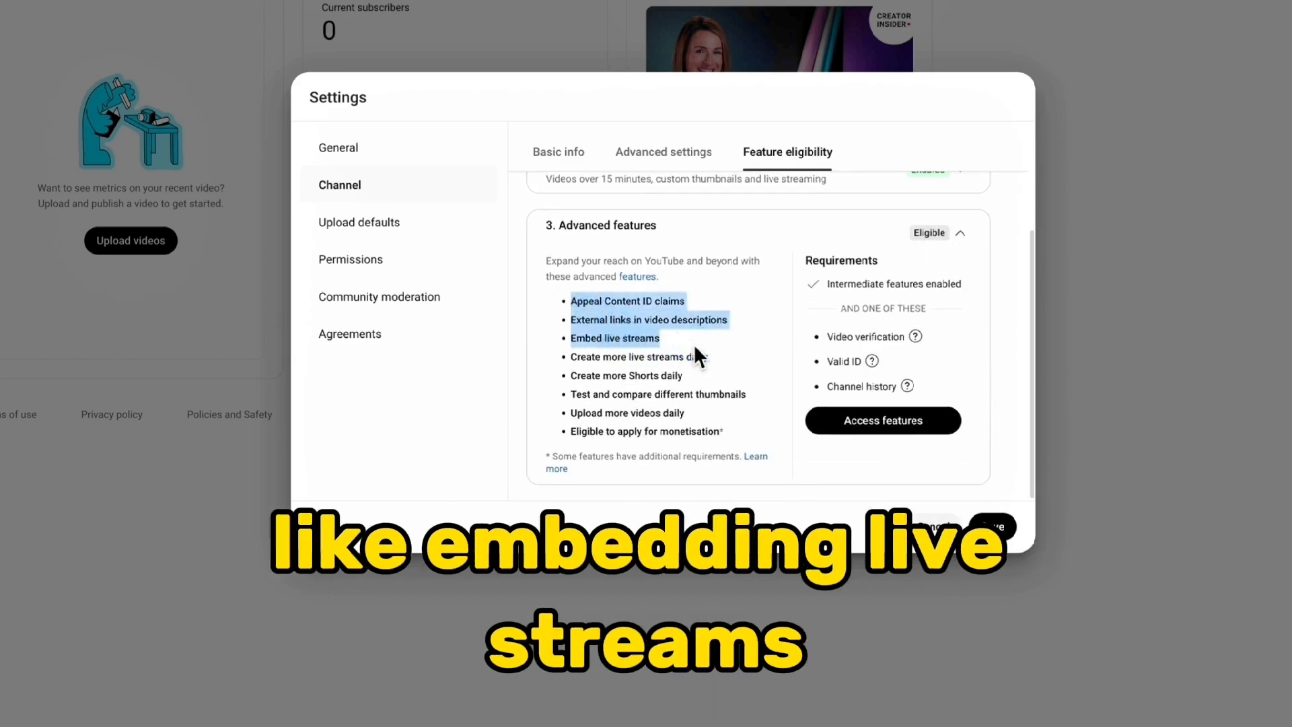
click(692, 347)
drag(603, 357, 579, 369)
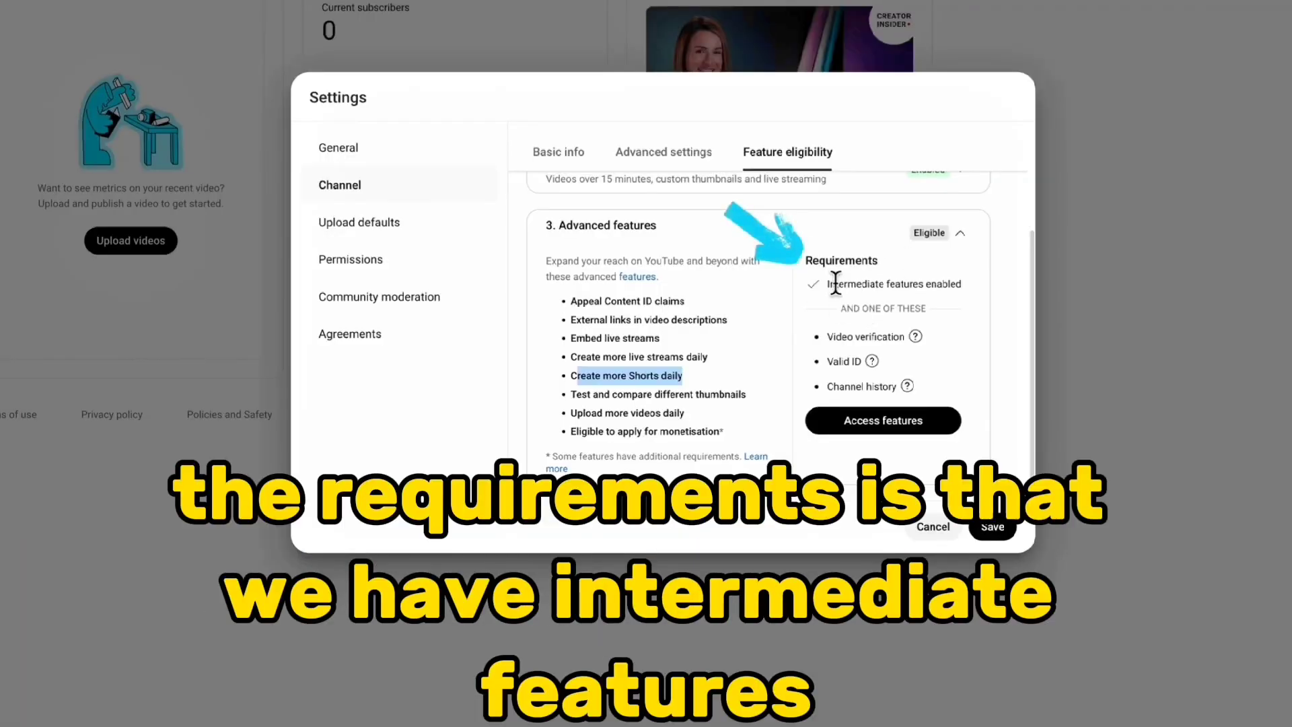
drag(835, 283, 936, 284)
scroll(942, 302, up, 1)
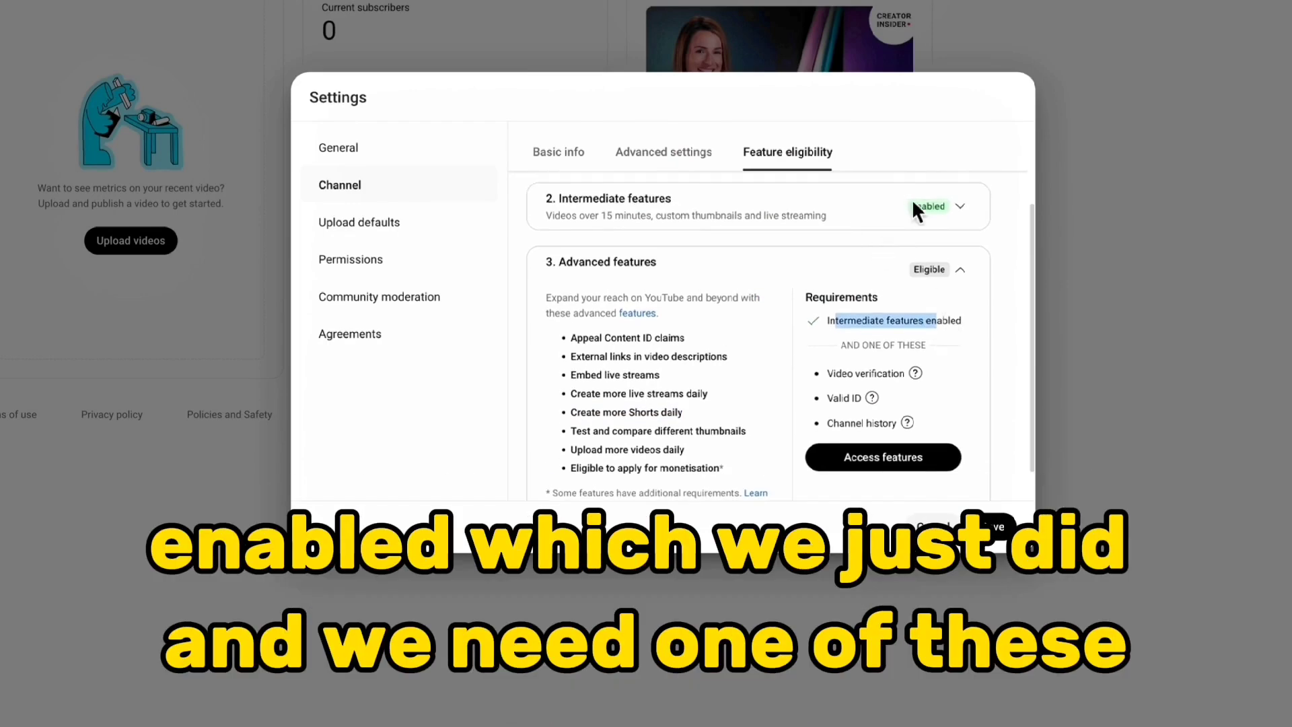
scroll(930, 379, down, 1)
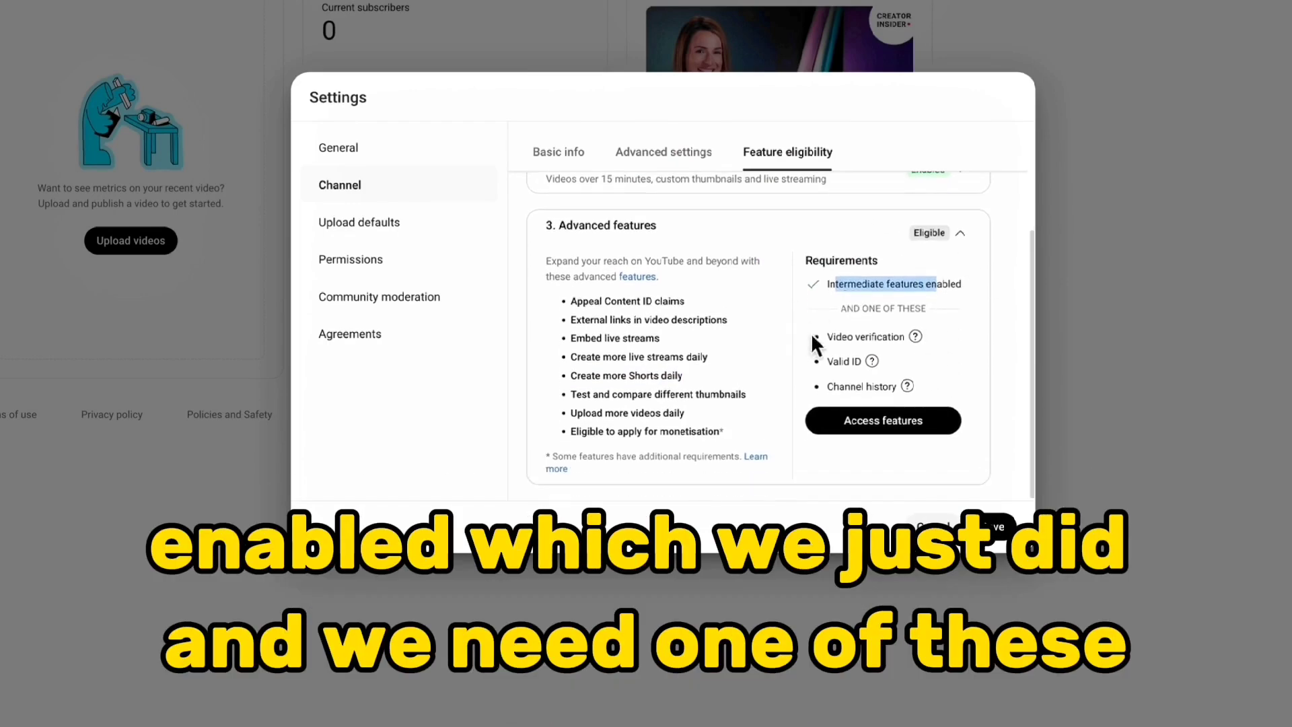
mouse_move(835, 336)
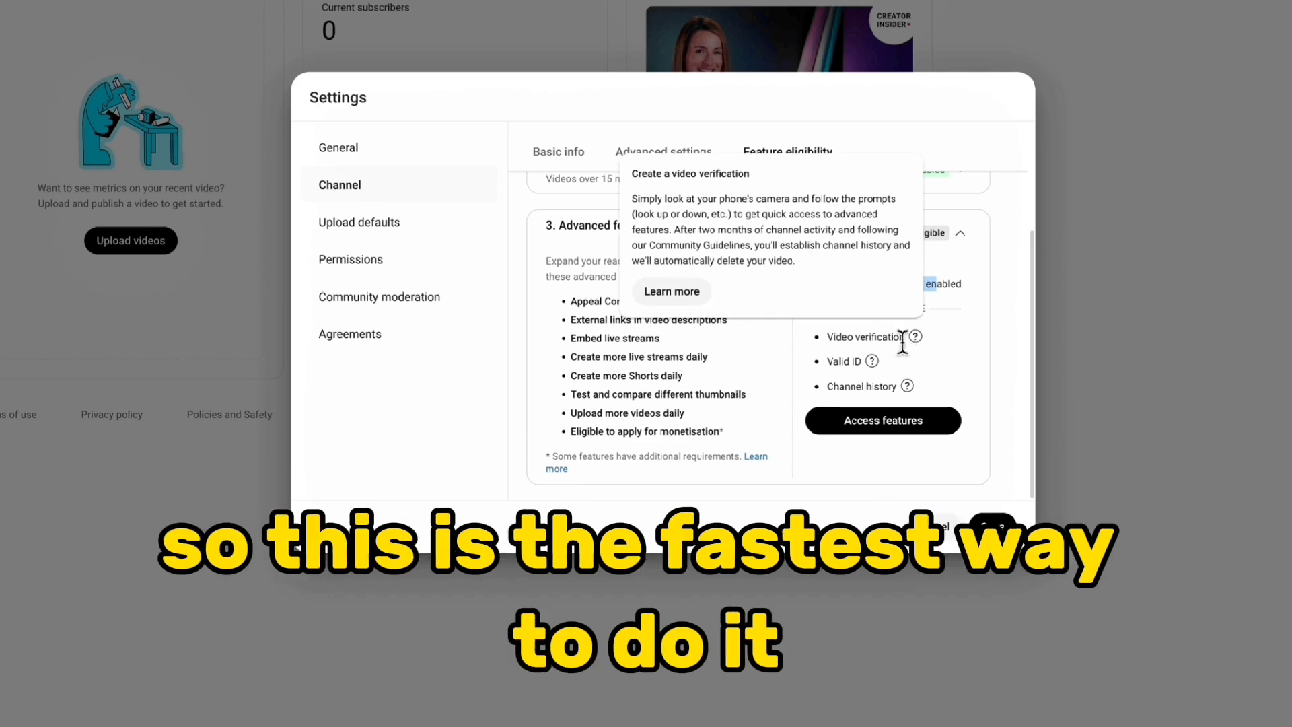
mouse_move(872, 359)
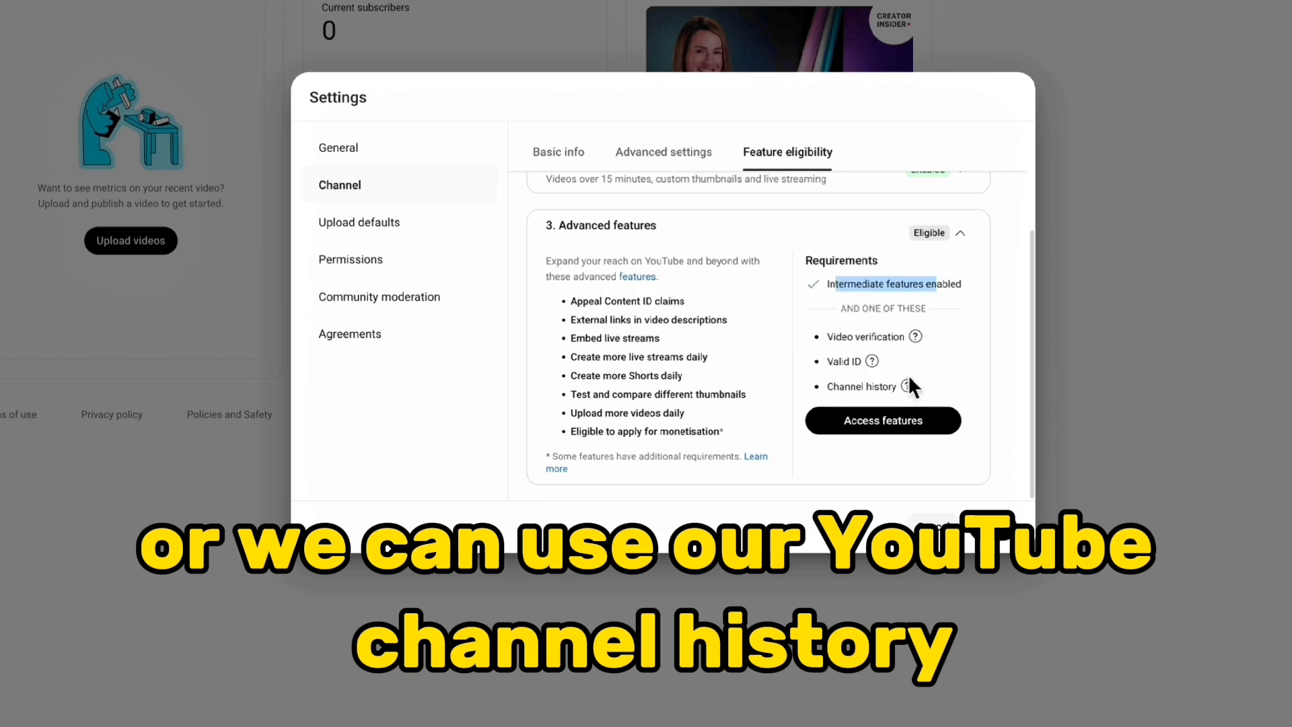
mouse_move(907, 384)
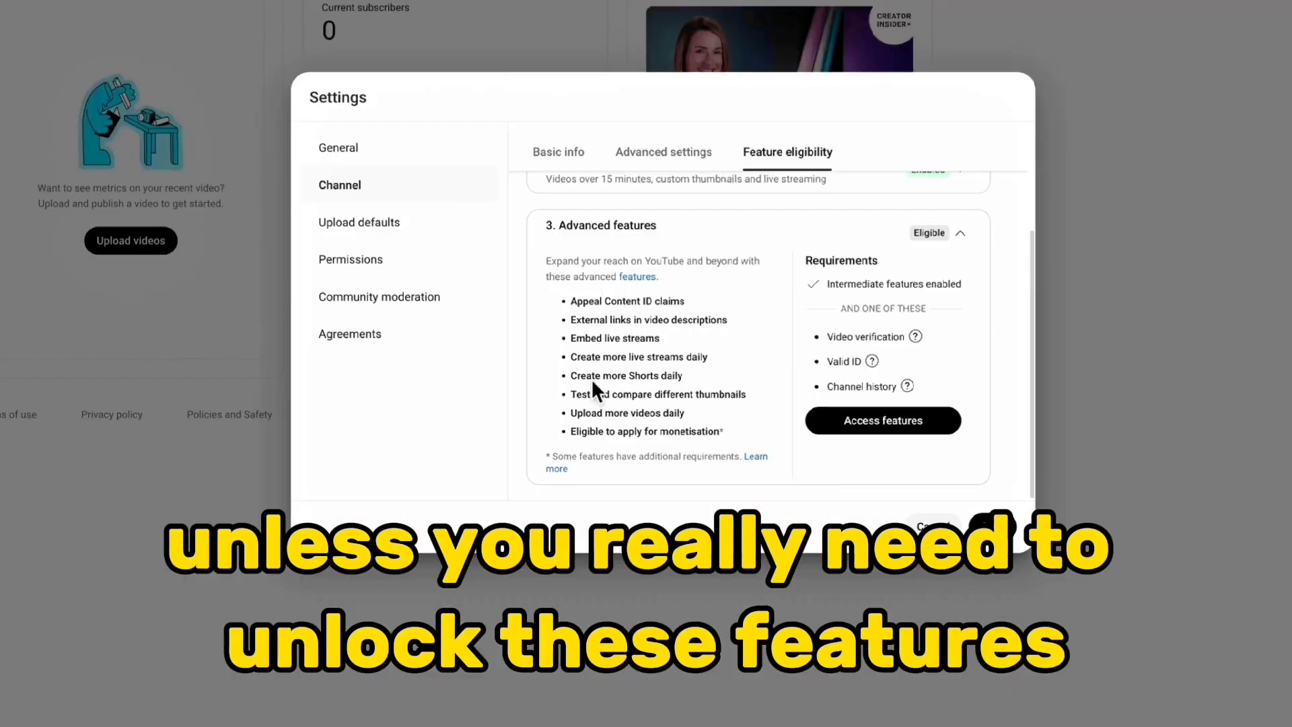
drag(570, 319, 737, 328)
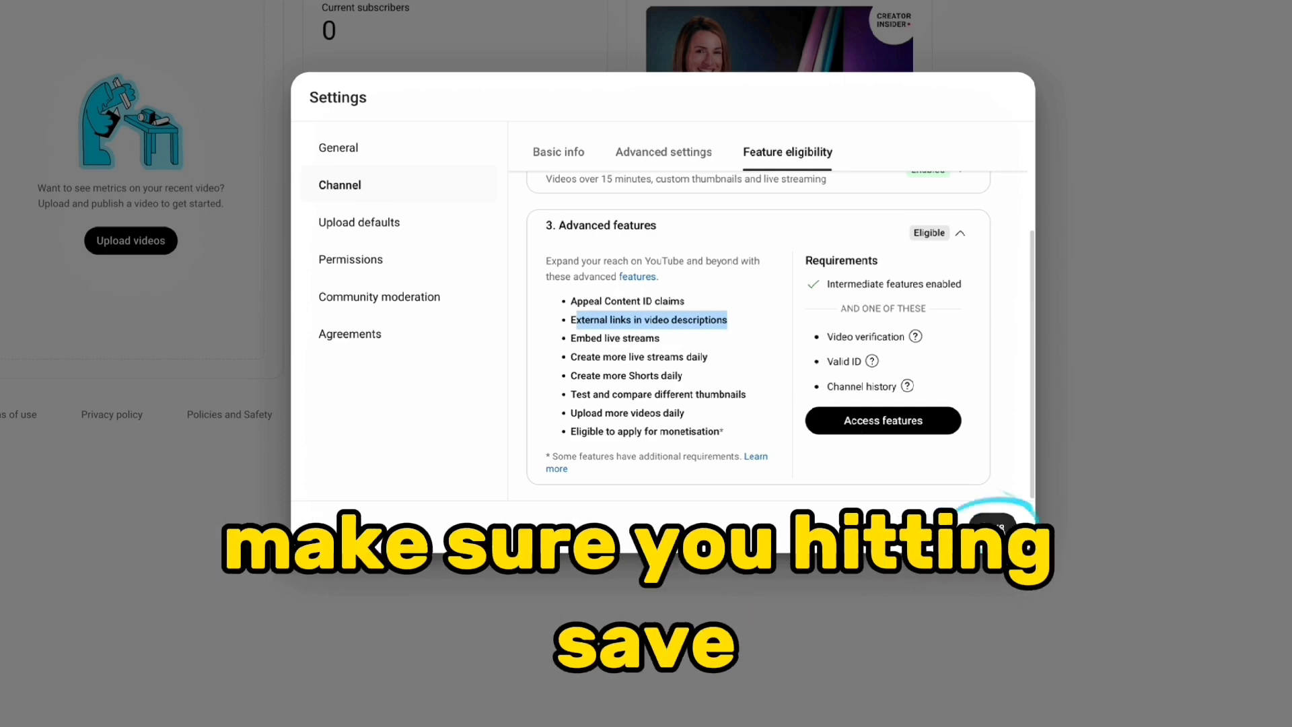
Save the channel settings and set the default visibility for new uploads to Private
click(995, 527)
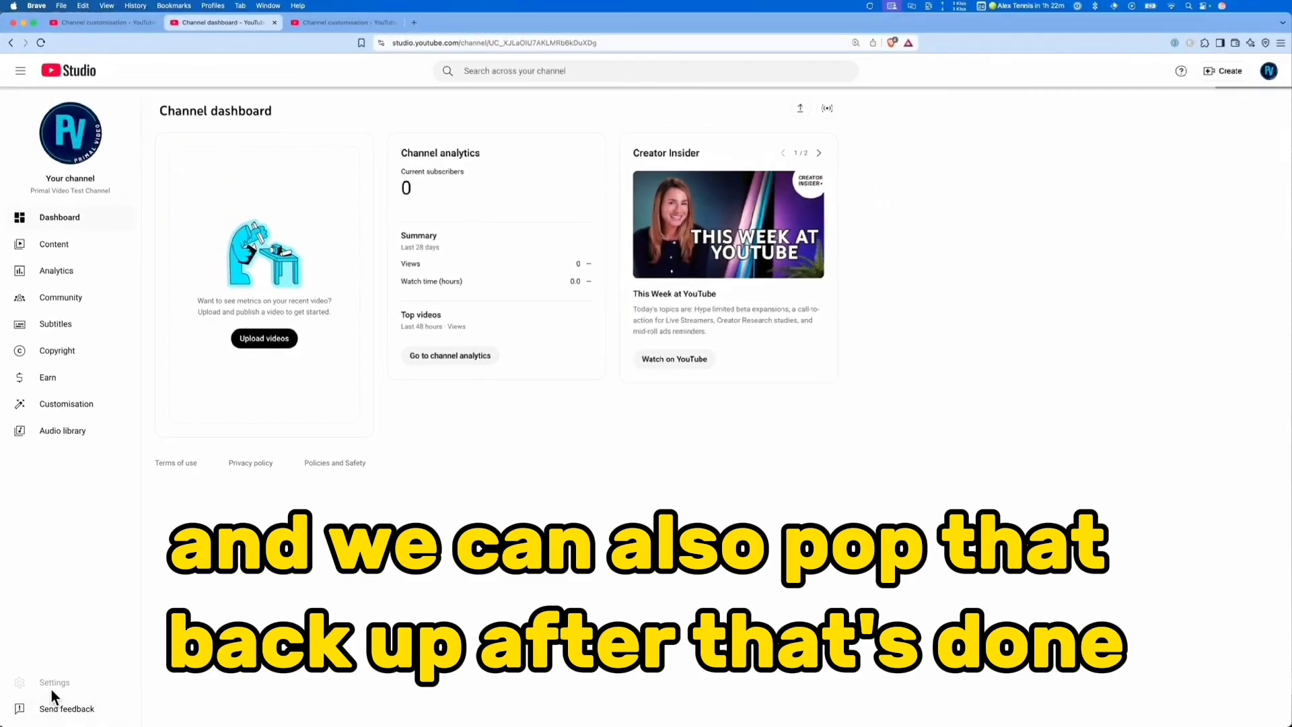
click(24, 688)
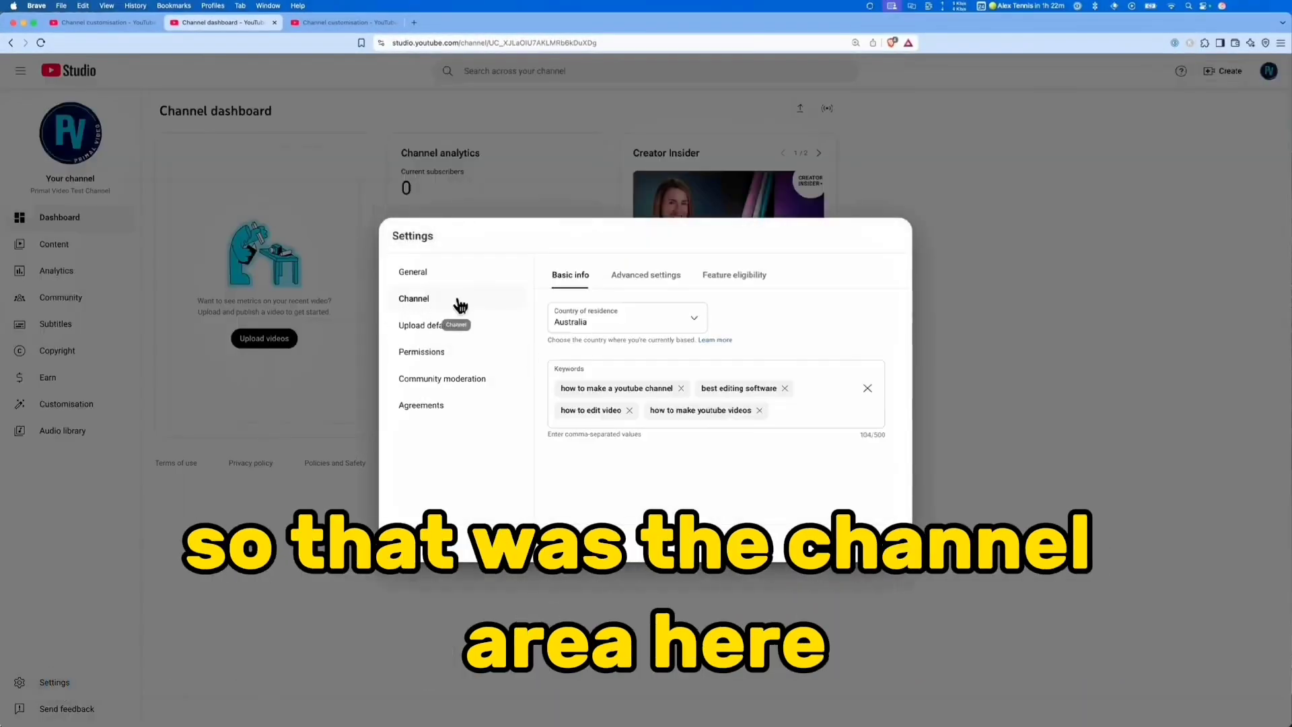
click(412, 330)
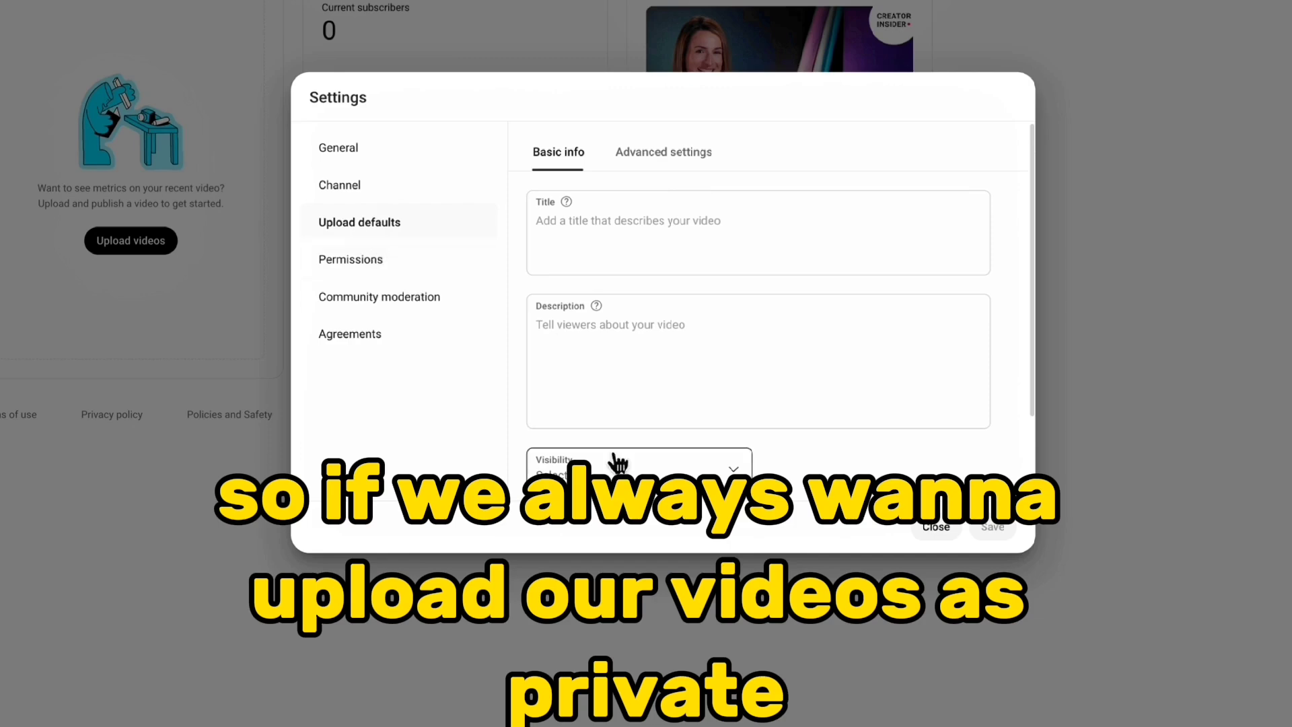
click(610, 466)
click(614, 528)
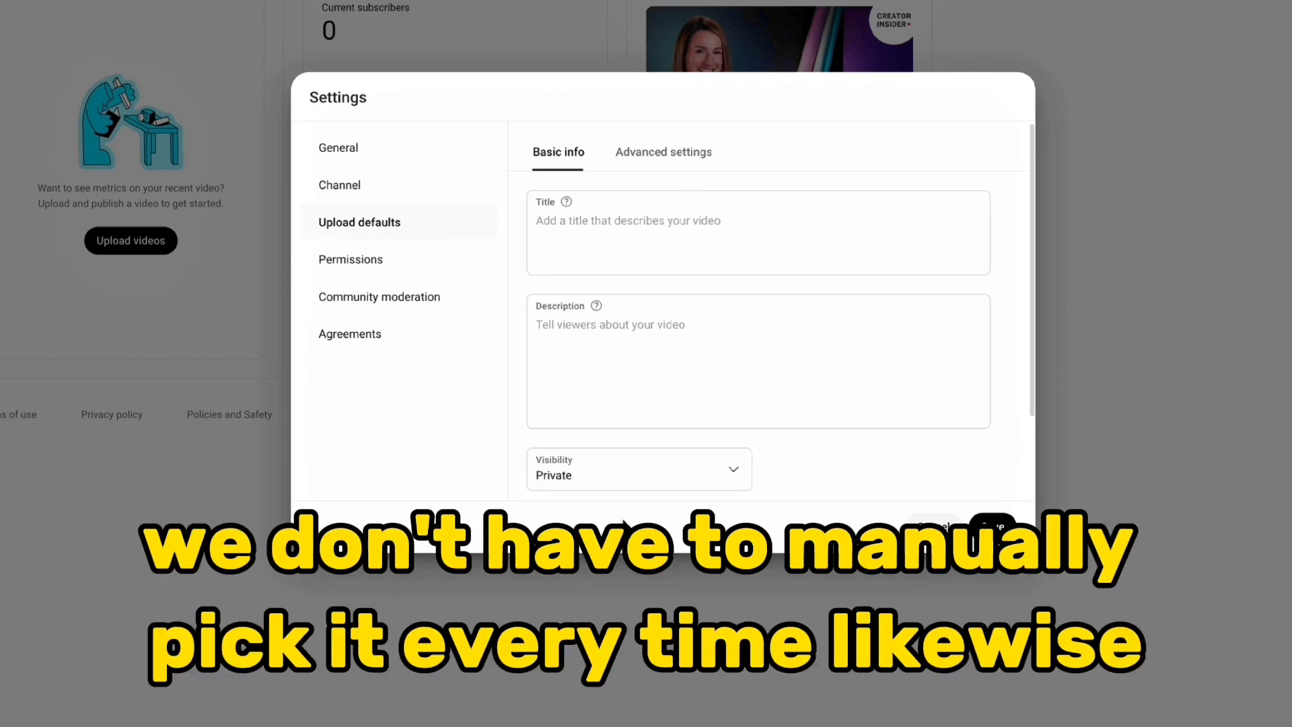
Set the default video category to How-to and style in the advanced upload defaults
click(673, 154)
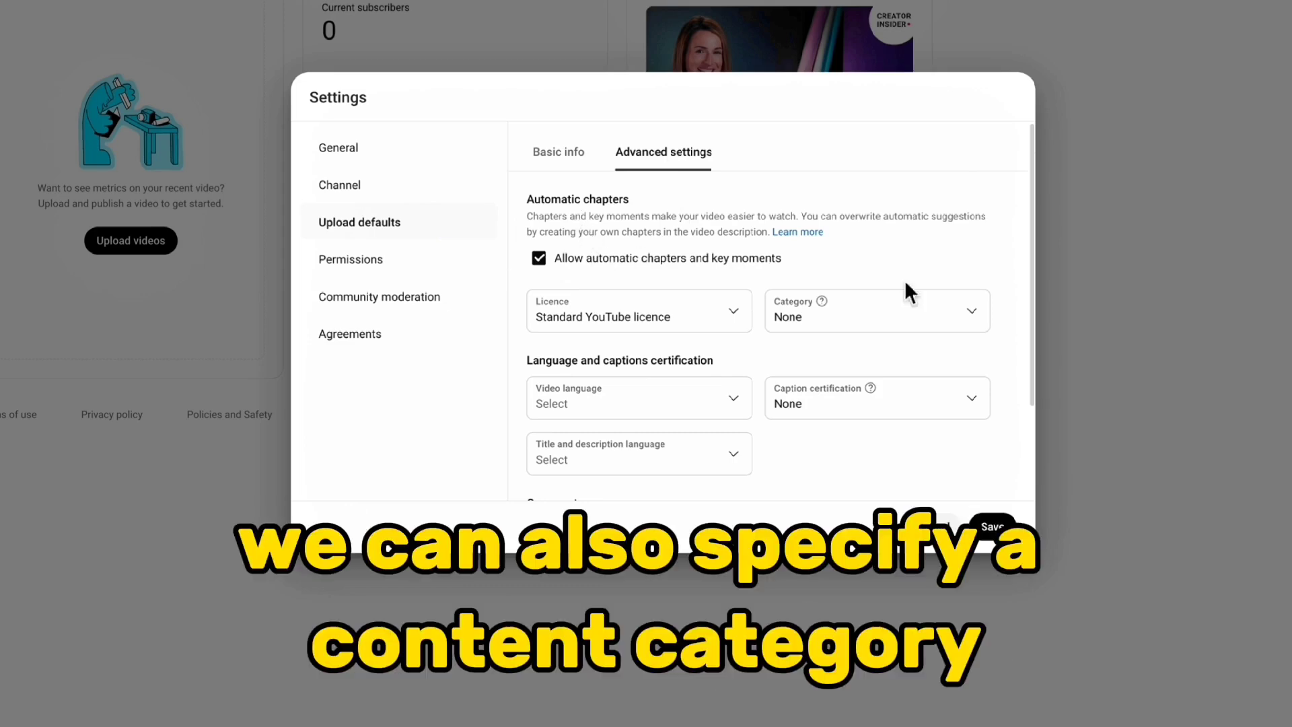
click(943, 322)
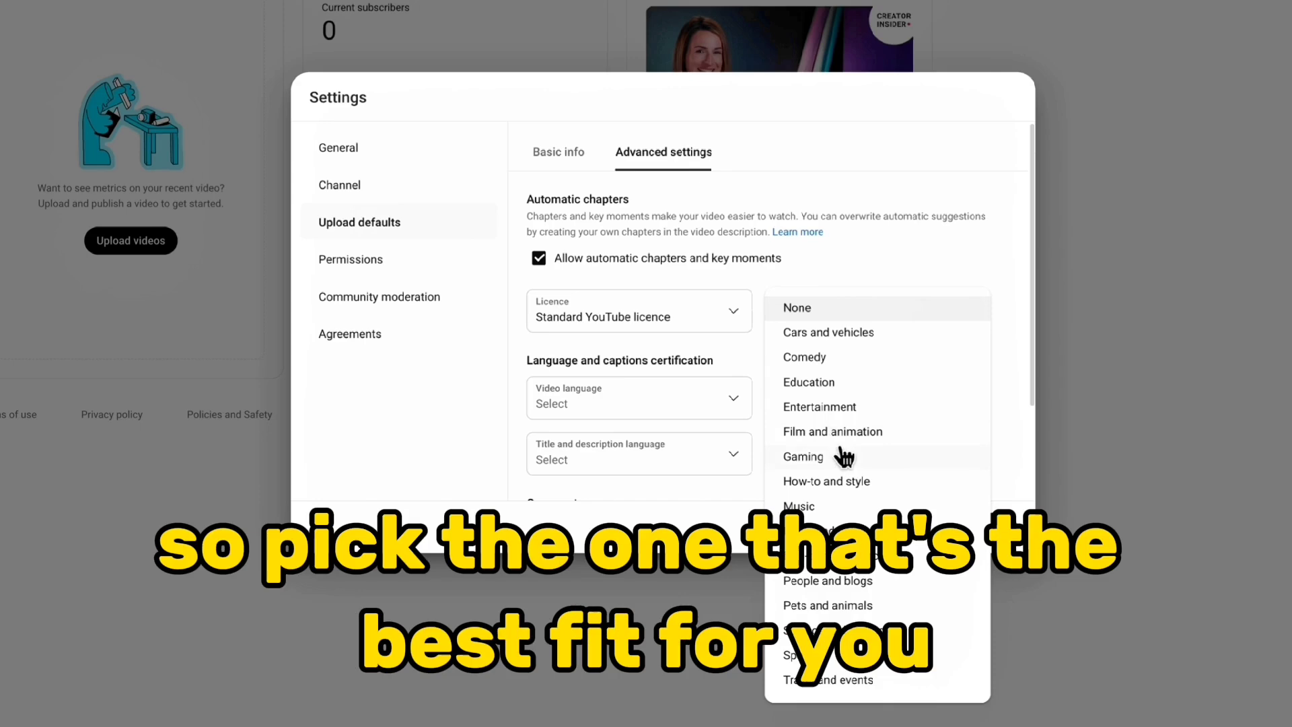
click(814, 480)
Set the default video language and the title and description language to English (Australia), and save the upload defaults
scroll(913, 234, down, 2)
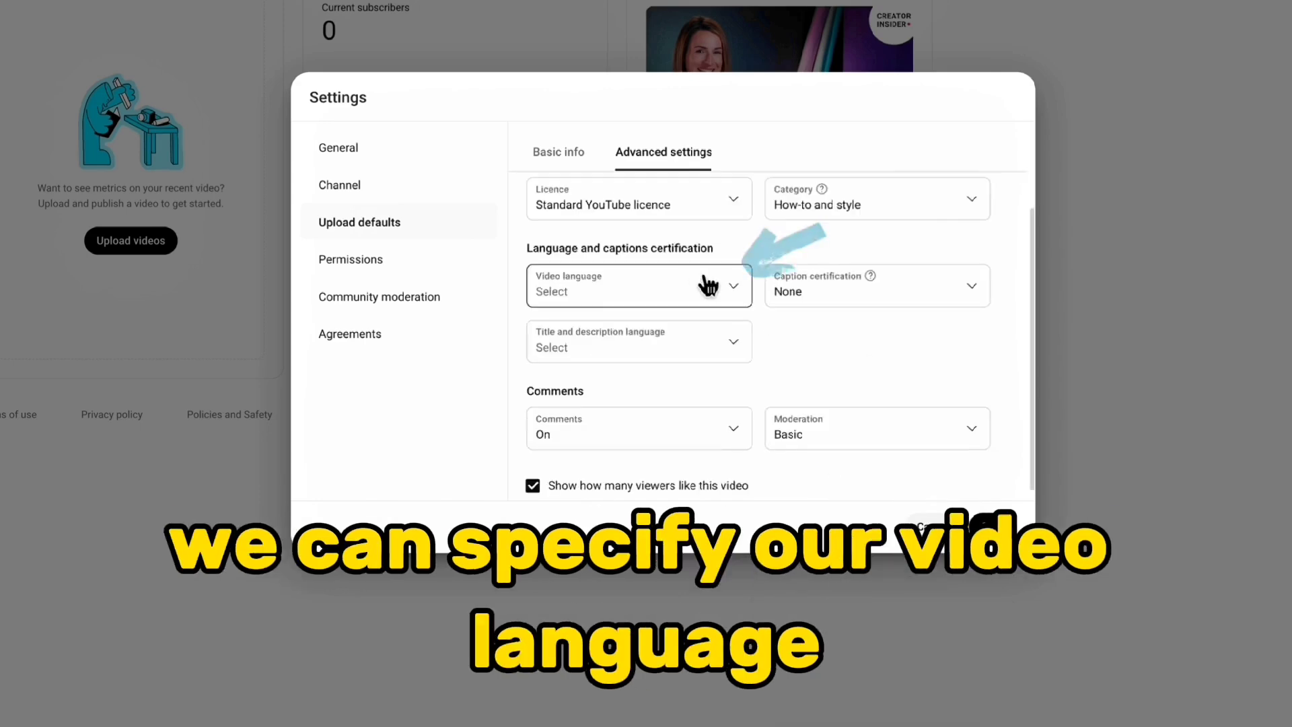
click(716, 289)
scroll(672, 572, down, 6)
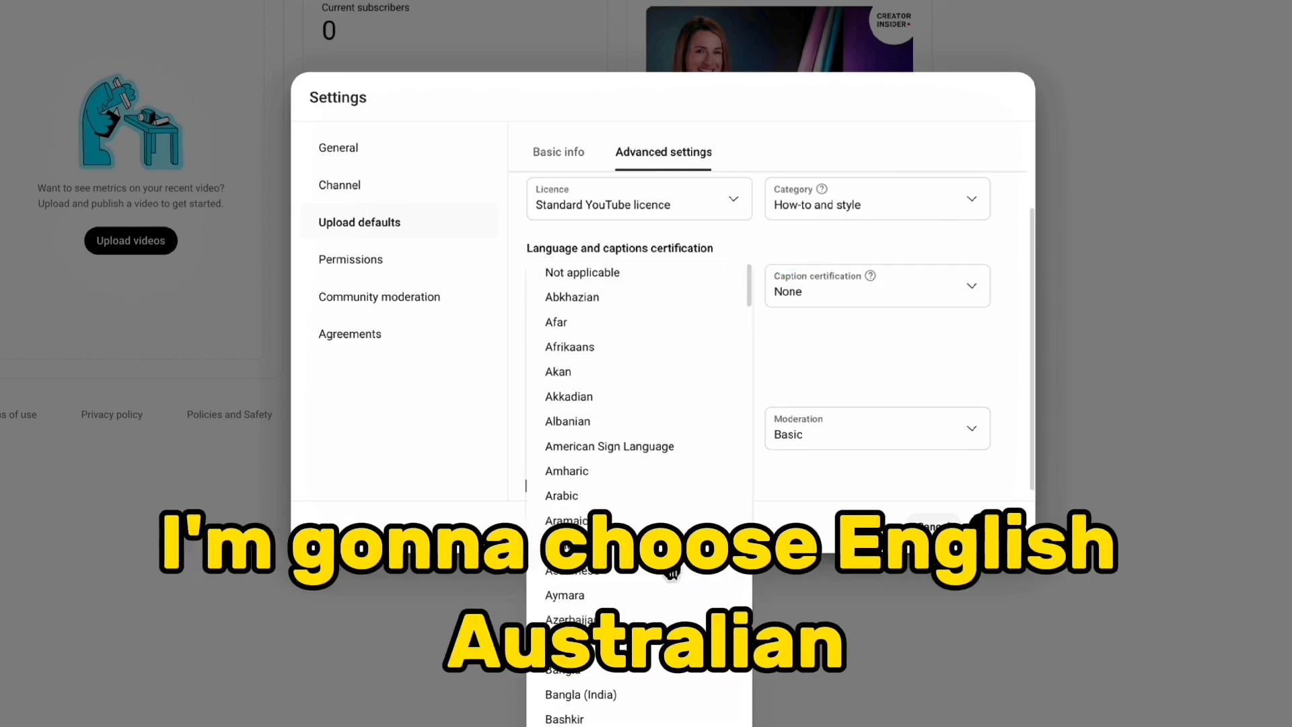
click(652, 663)
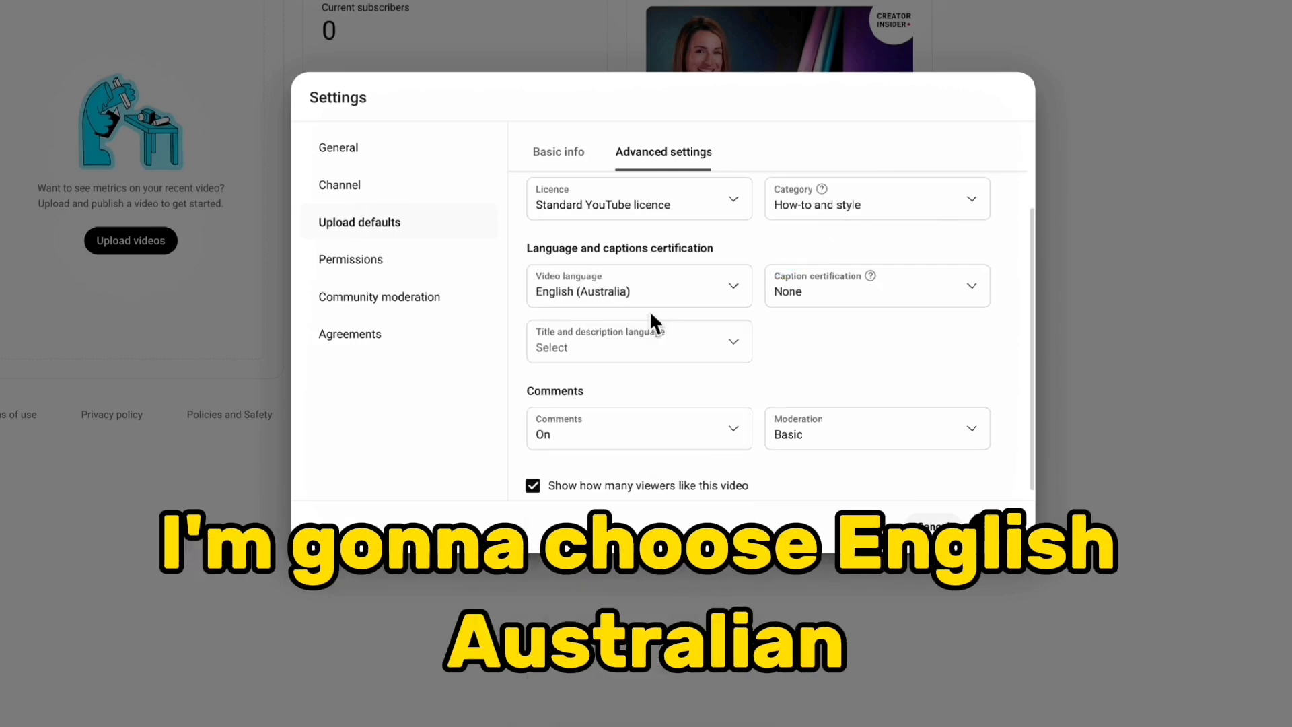
click(649, 340)
scroll(611, 349, down, 5)
scroll(613, 343, down, 6)
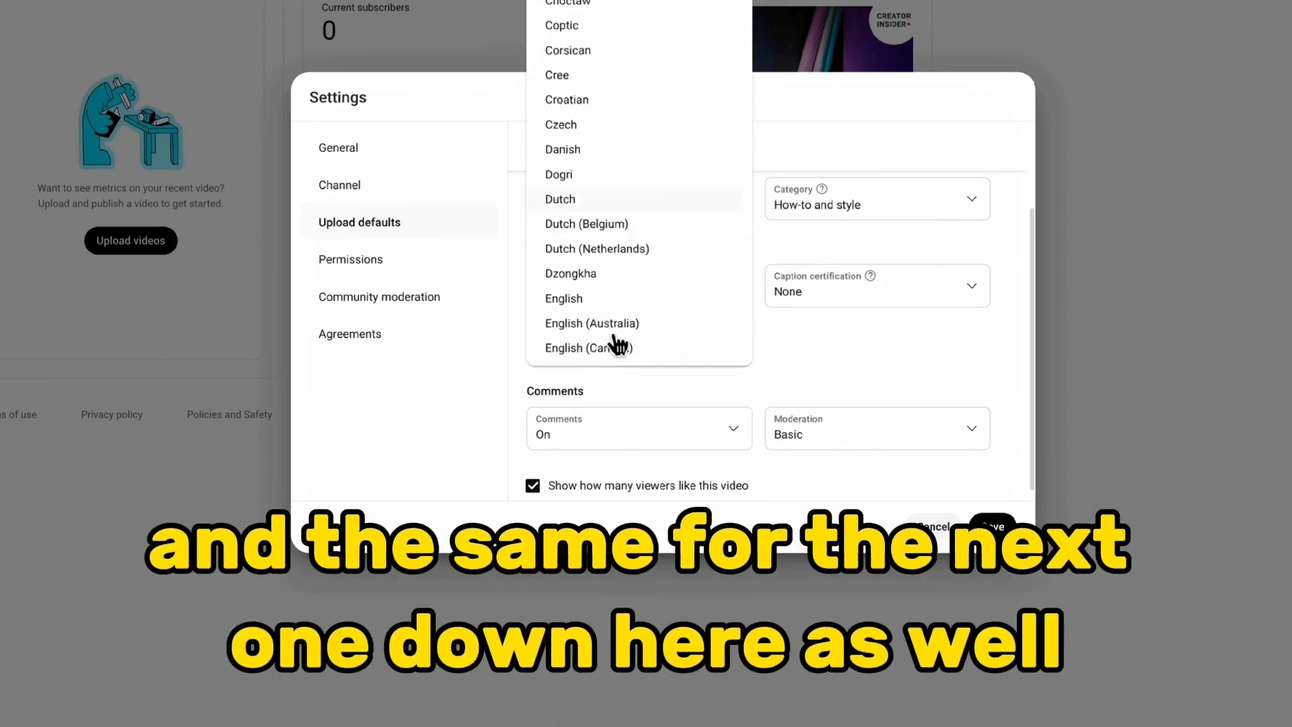
click(592, 173)
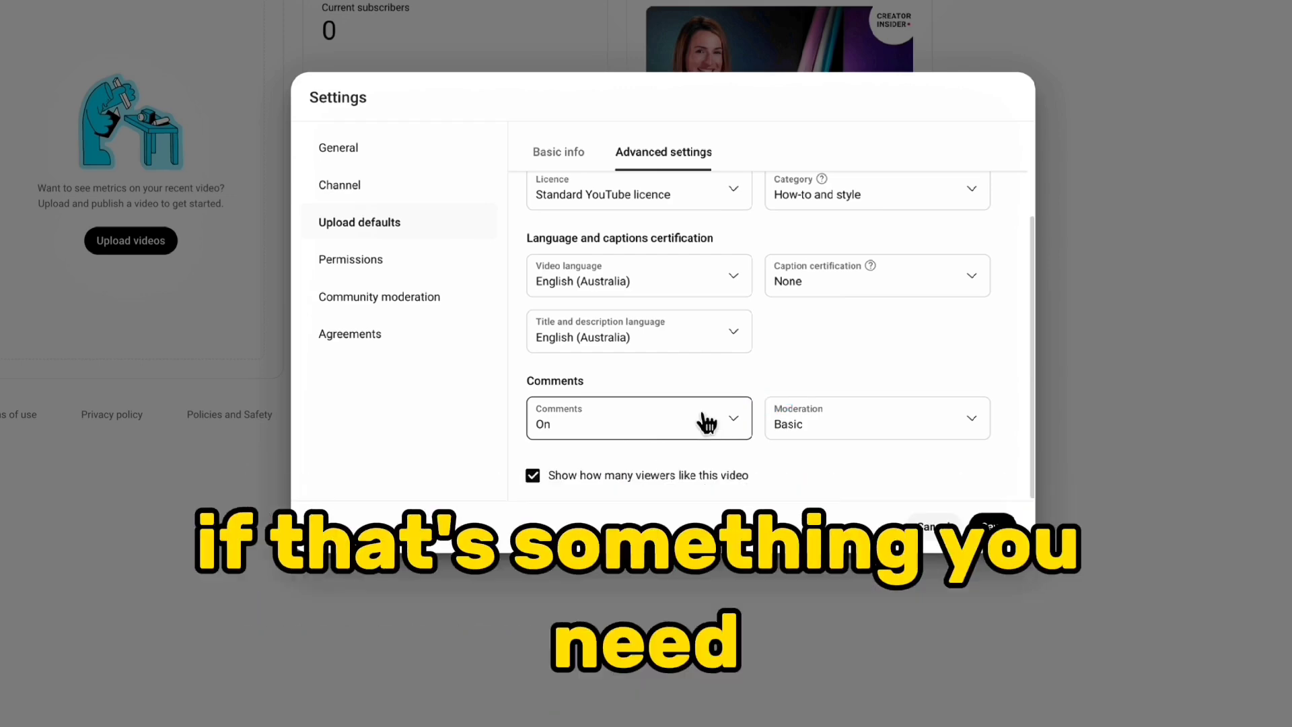
click(993, 522)
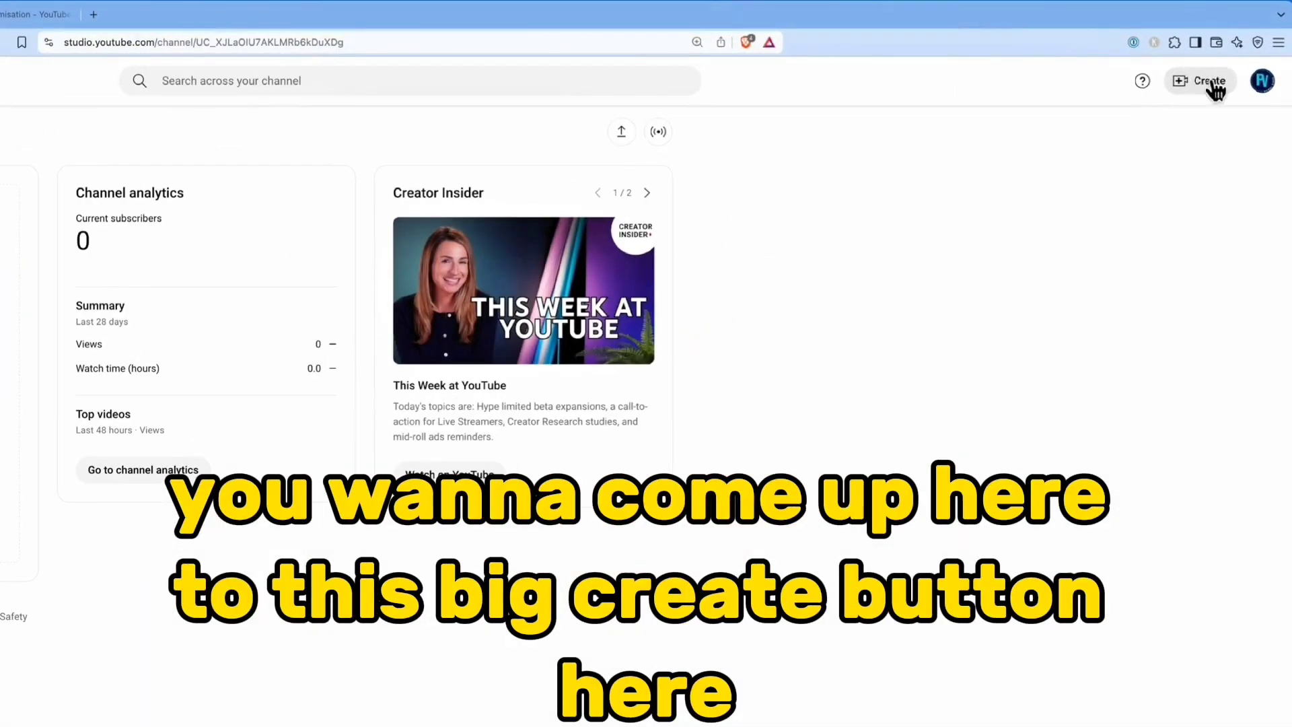
Open the dialog for uploading a new video to the channel
click(1207, 79)
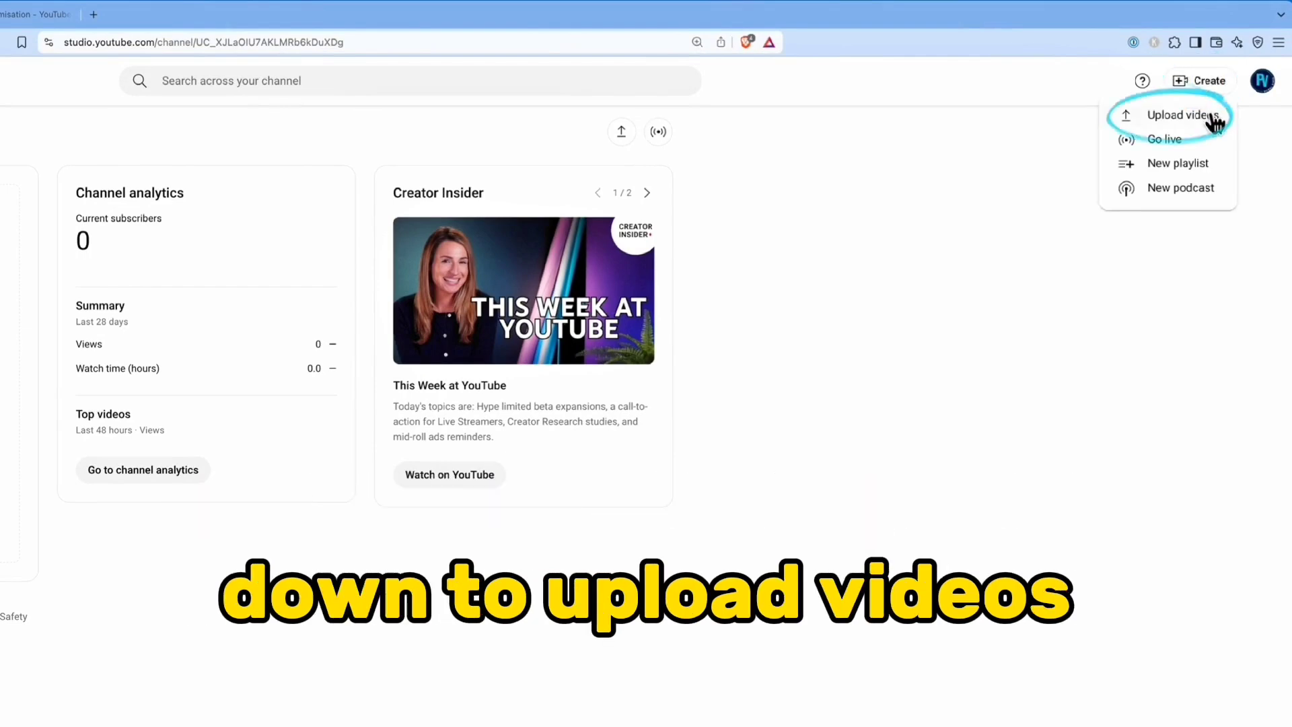
click(1211, 116)
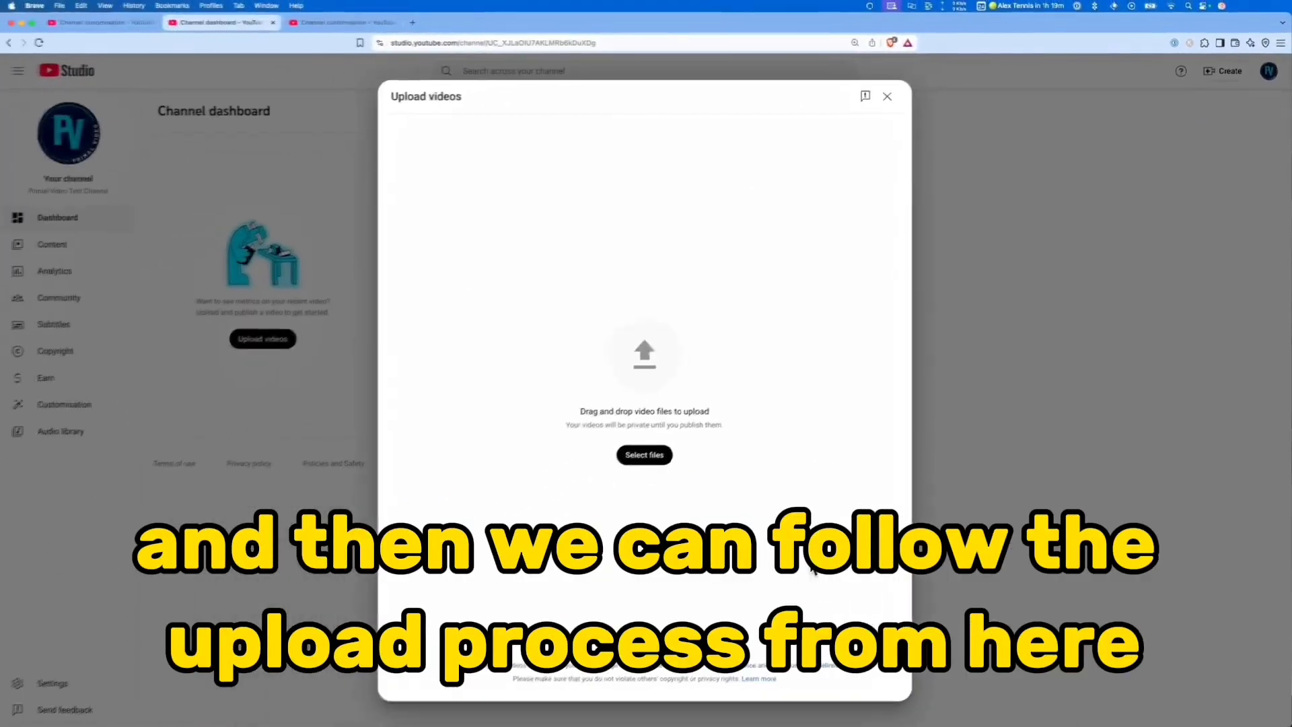